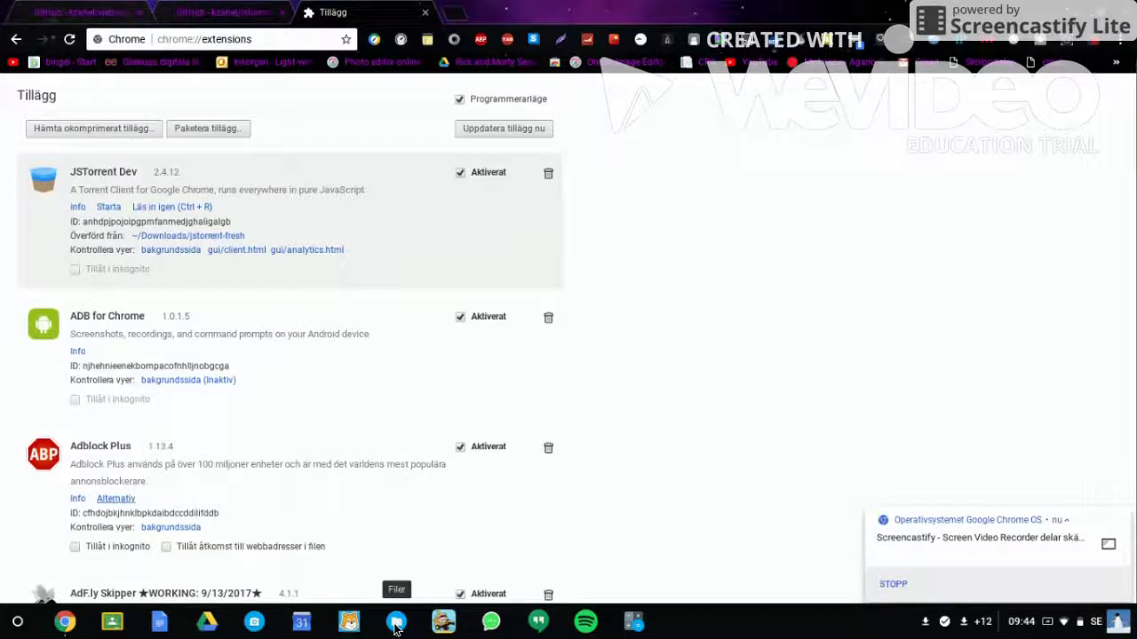
Step: Switch to the Files app, open HowToDo (torrent) from the ADD folder, read the component names and links, and close it
{"action": "left_click", "coordinate": [396, 623]}
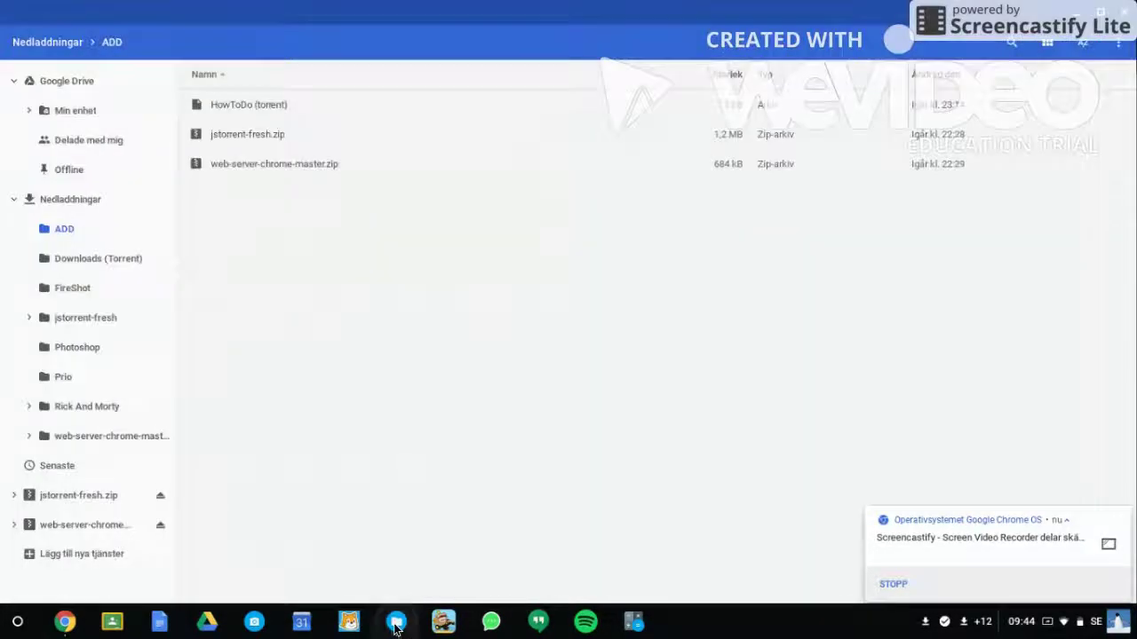
{"action": "left_click", "coordinate": [269, 104]}
{"action": "double_click", "coordinate": [268, 103]}
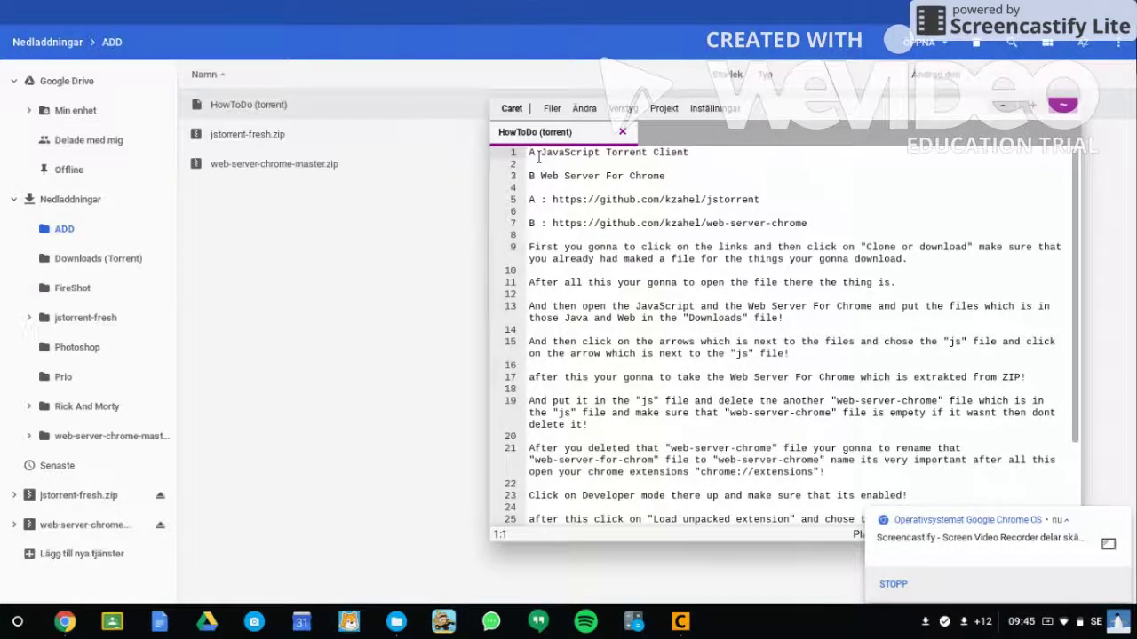
{"action": "left_click_drag", "start_coordinate": [541, 152], "coordinate": [629, 159]}
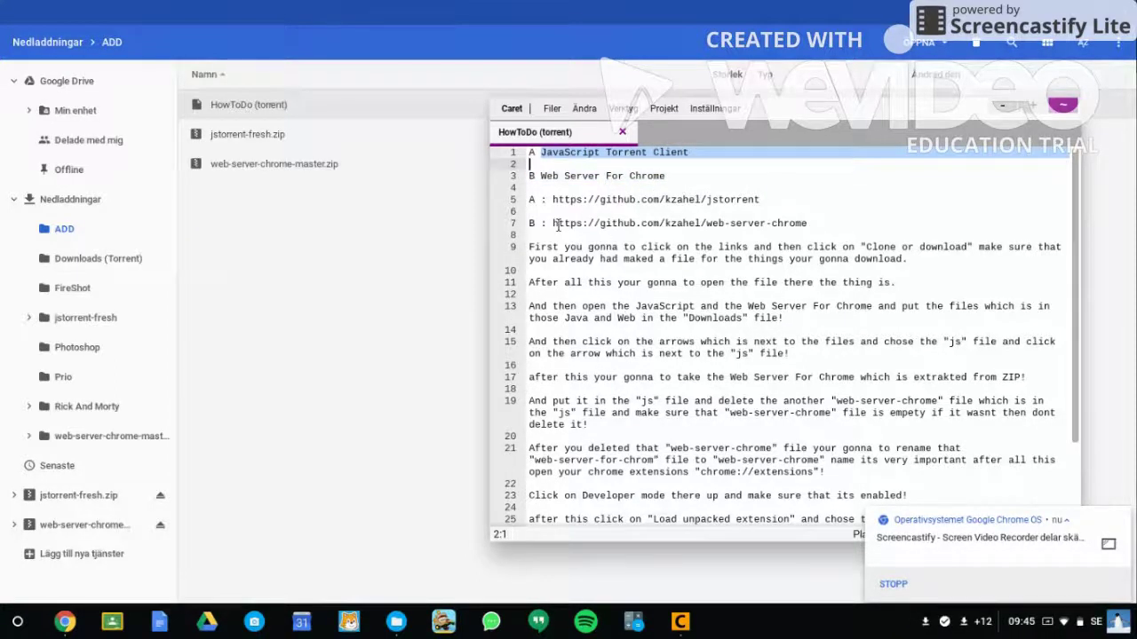
{"action": "left_click_drag", "start_coordinate": [557, 206], "coordinate": [718, 181]}
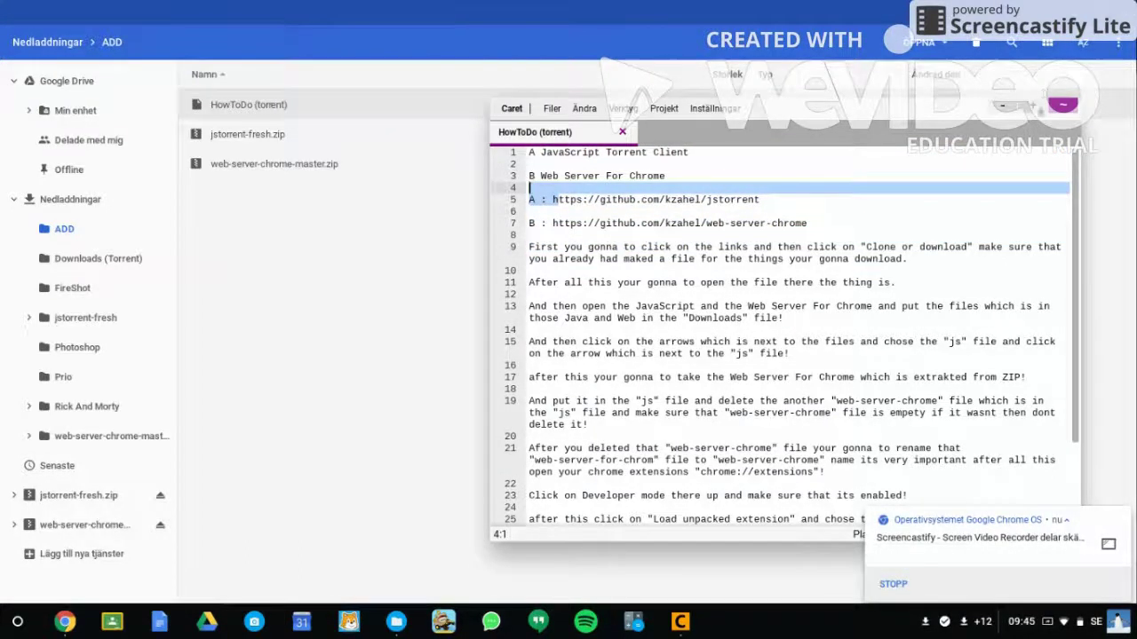
{"action": "left_click", "coordinate": [1060, 107]}
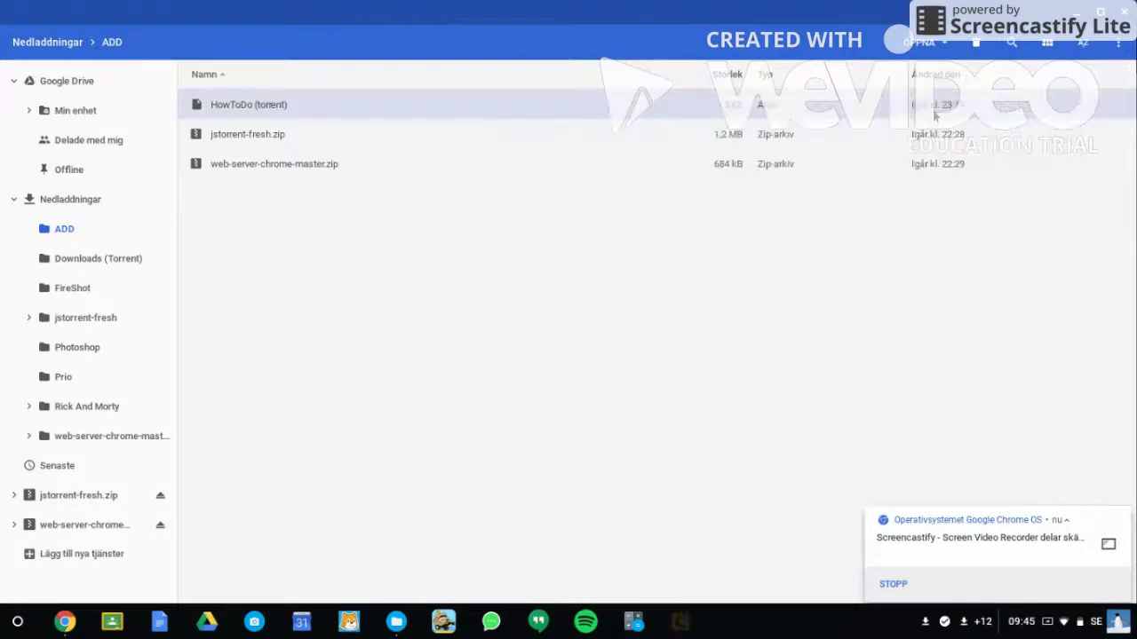
Step: Switch to Chrome and examine the jstorrent and web-server-chrome repository pages on GitHub for their download options
{"action": "left_click", "coordinate": [60, 625]}
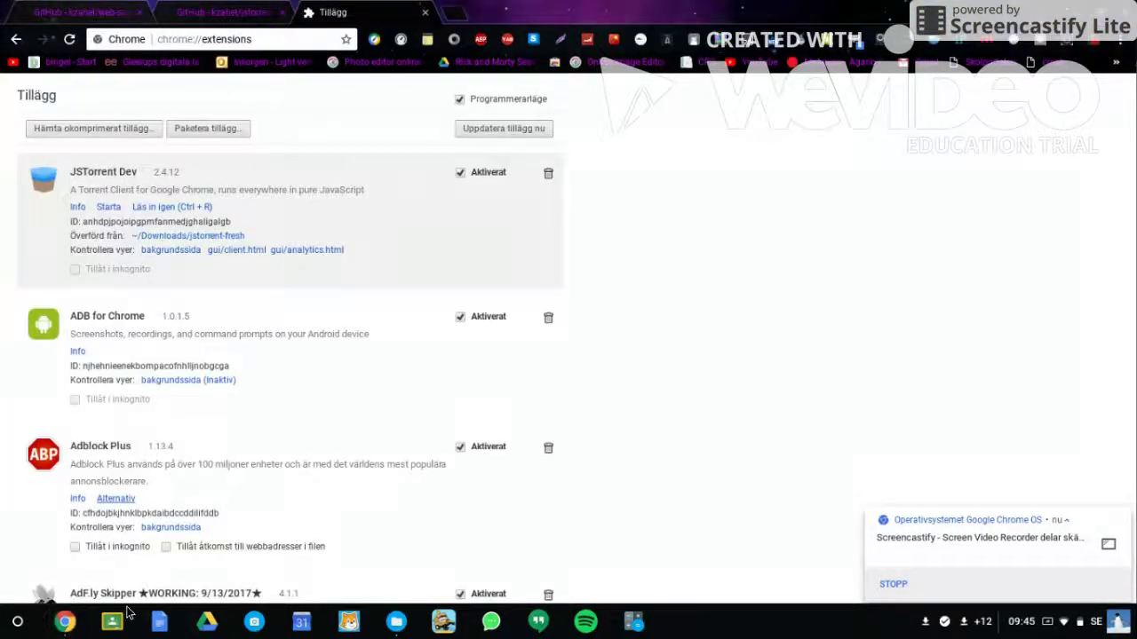
{"action": "left_click", "coordinate": [197, 9]}
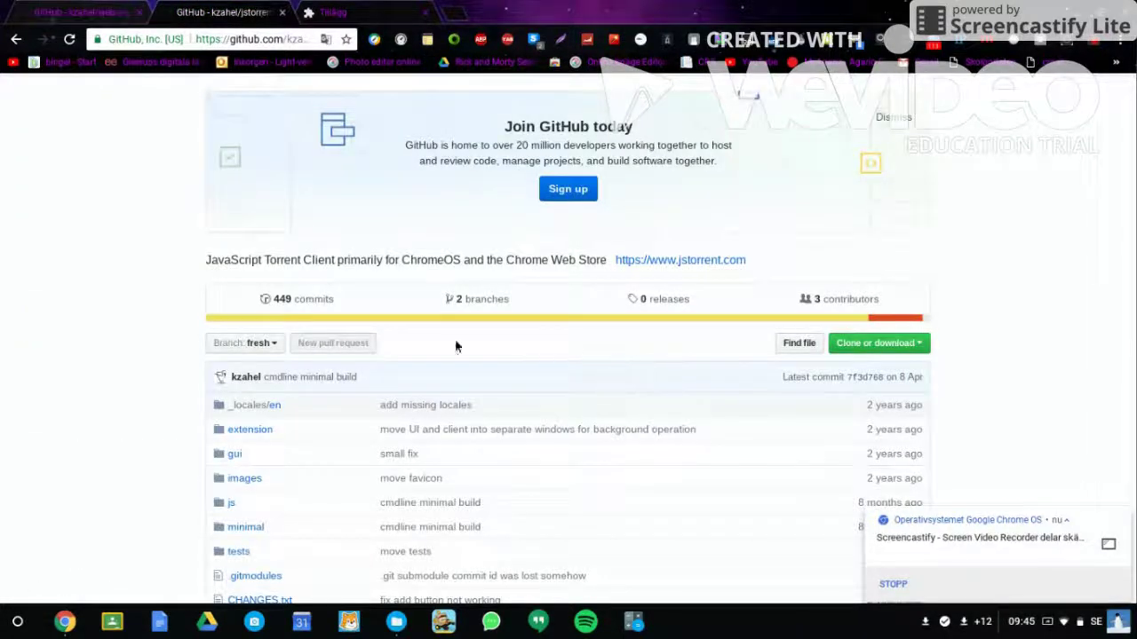
{"action": "left_click", "coordinate": [60, 10]}
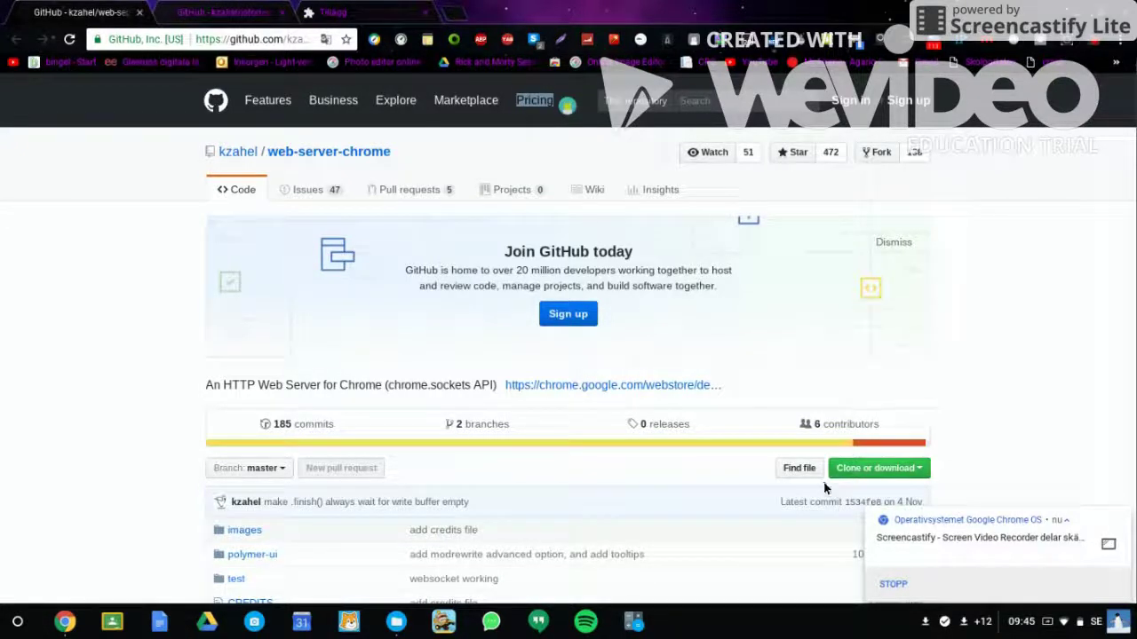
{"action": "left_click", "coordinate": [190, 8]}
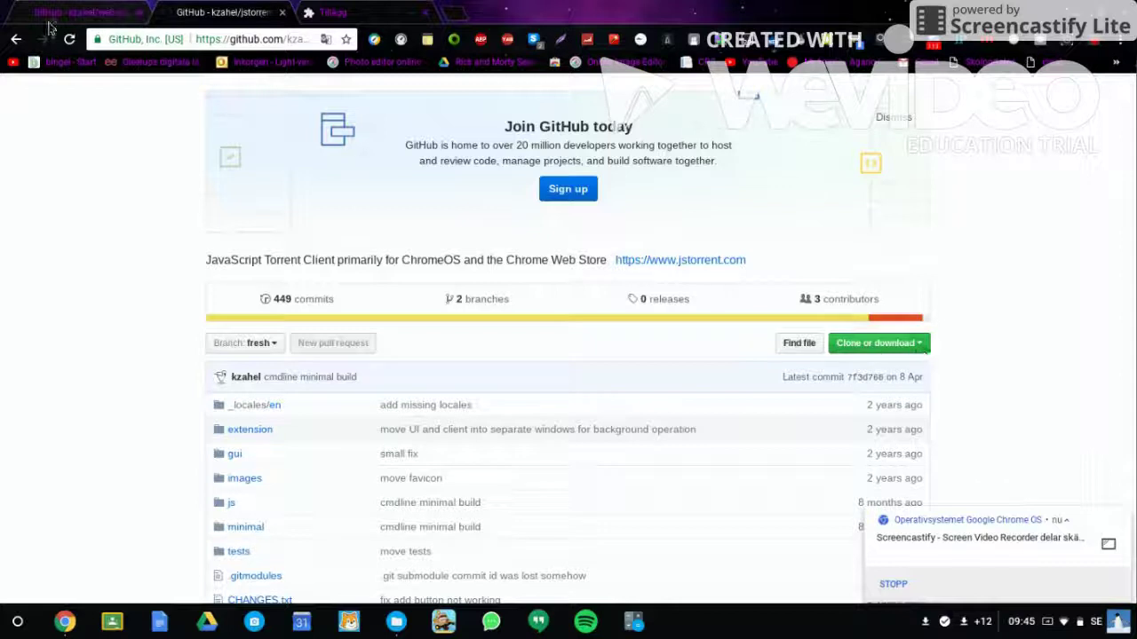
{"action": "left_click", "coordinate": [31, 13]}
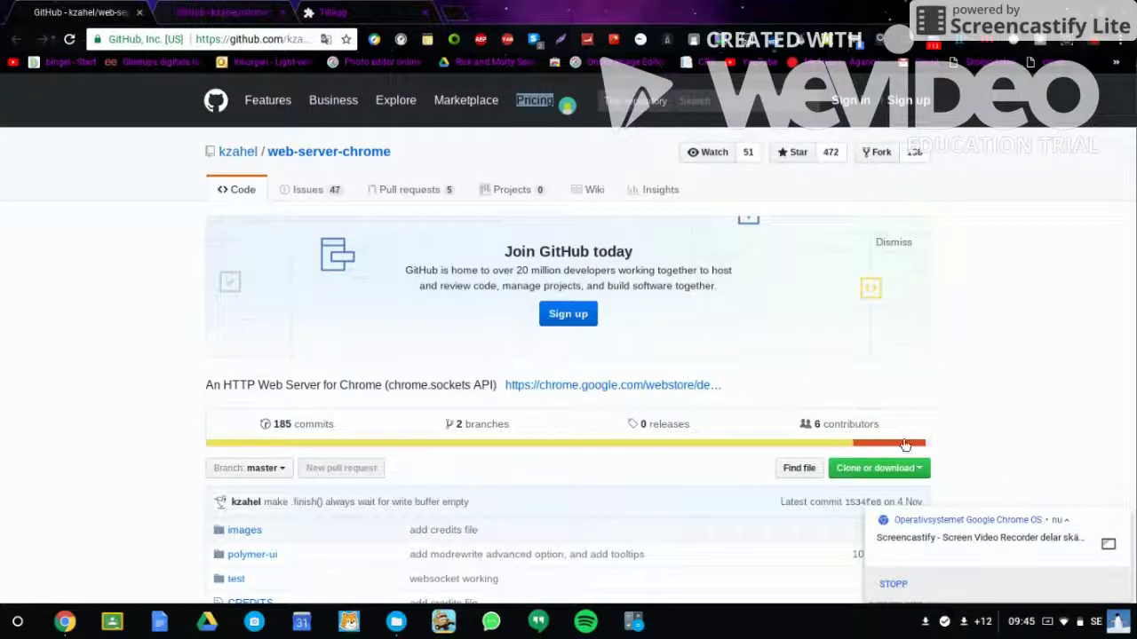
Step: Switch to the Files app and examine the archives jstorrent-fresh.zip and web-server-chrome-master.zip in the ADD folder
{"action": "left_click", "coordinate": [399, 624]}
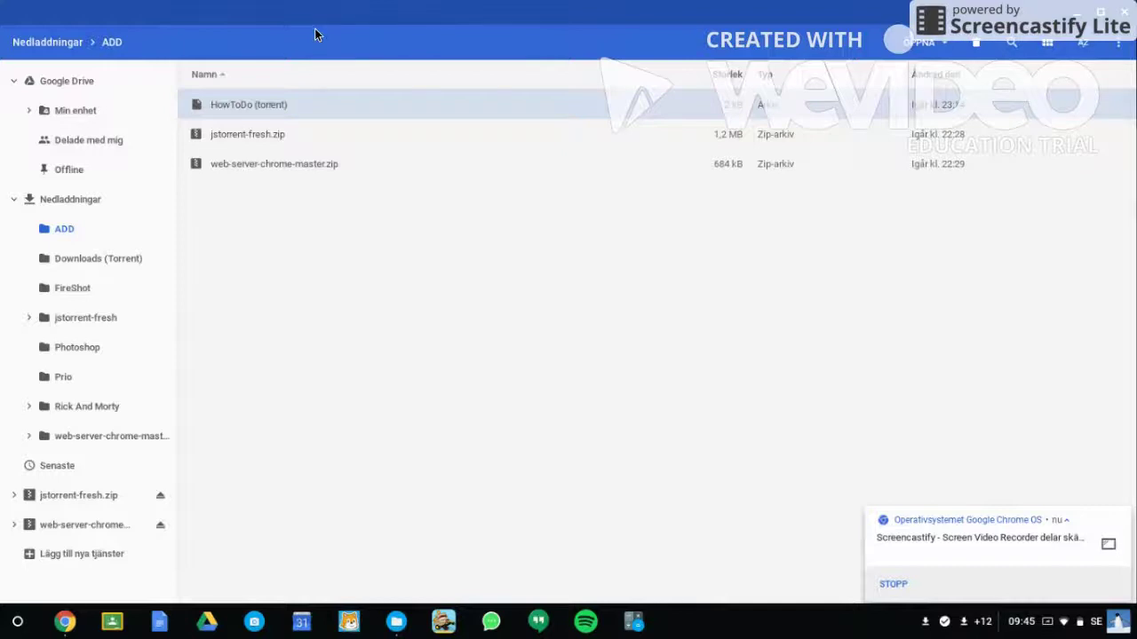
{"action": "left_click", "coordinate": [253, 130]}
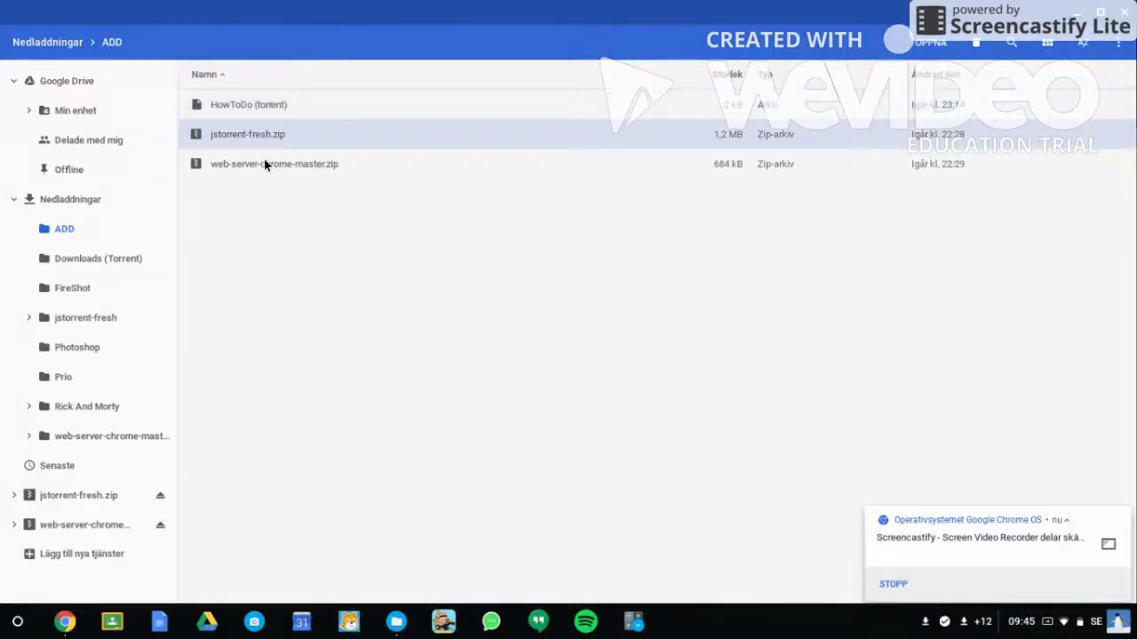
{"action": "left_click", "coordinate": [266, 163]}
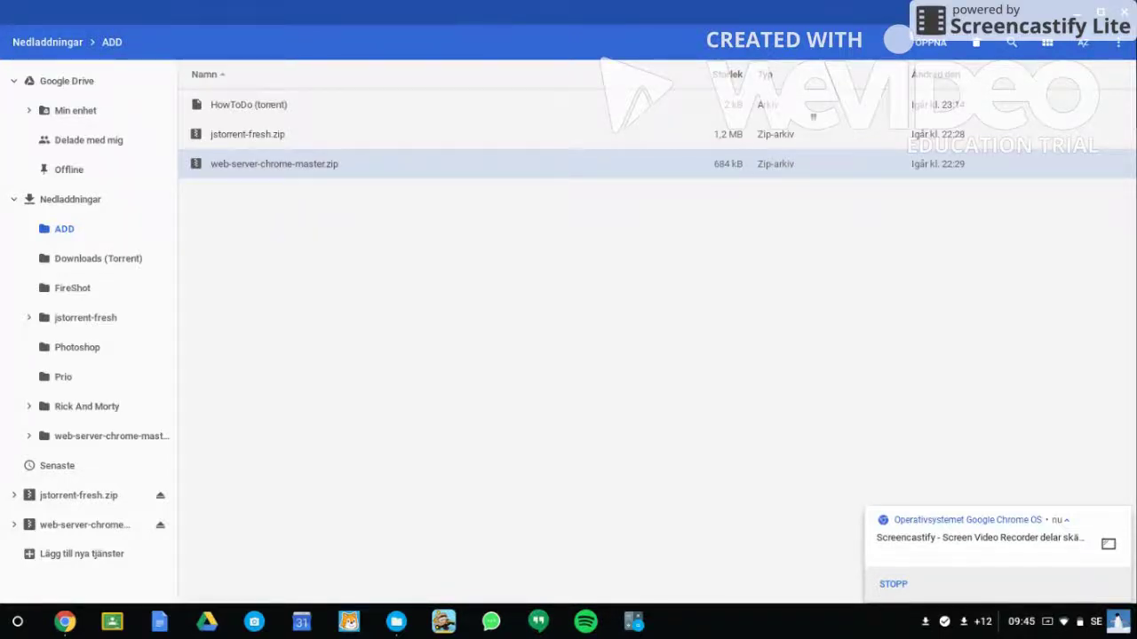
{"action": "left_click", "coordinate": [728, 134]}
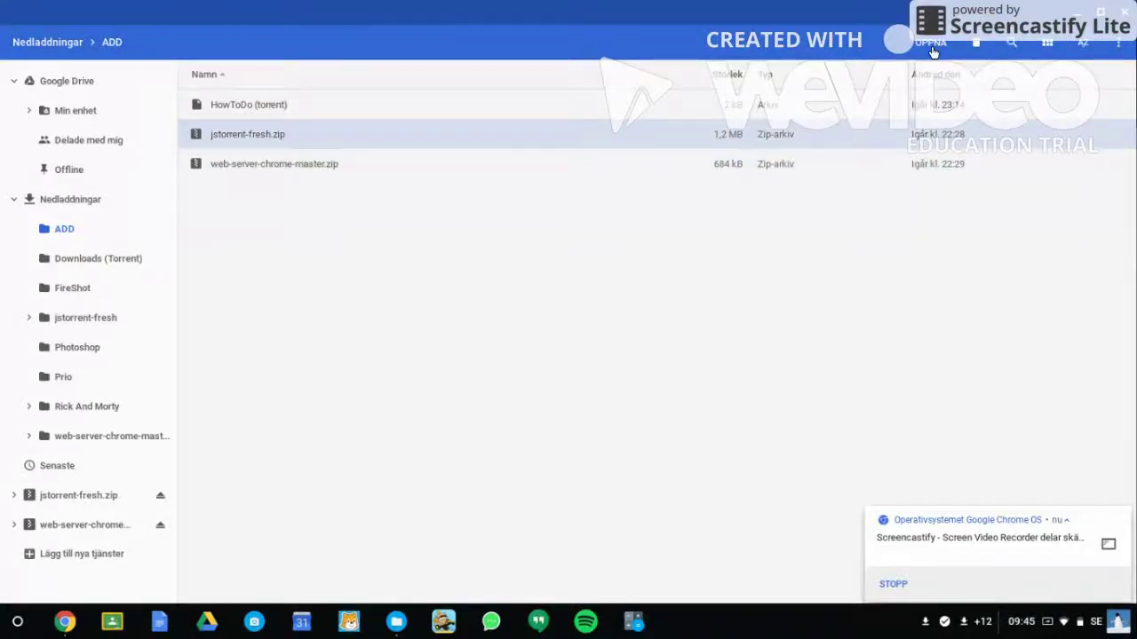
{"action": "left_click", "coordinate": [872, 173]}
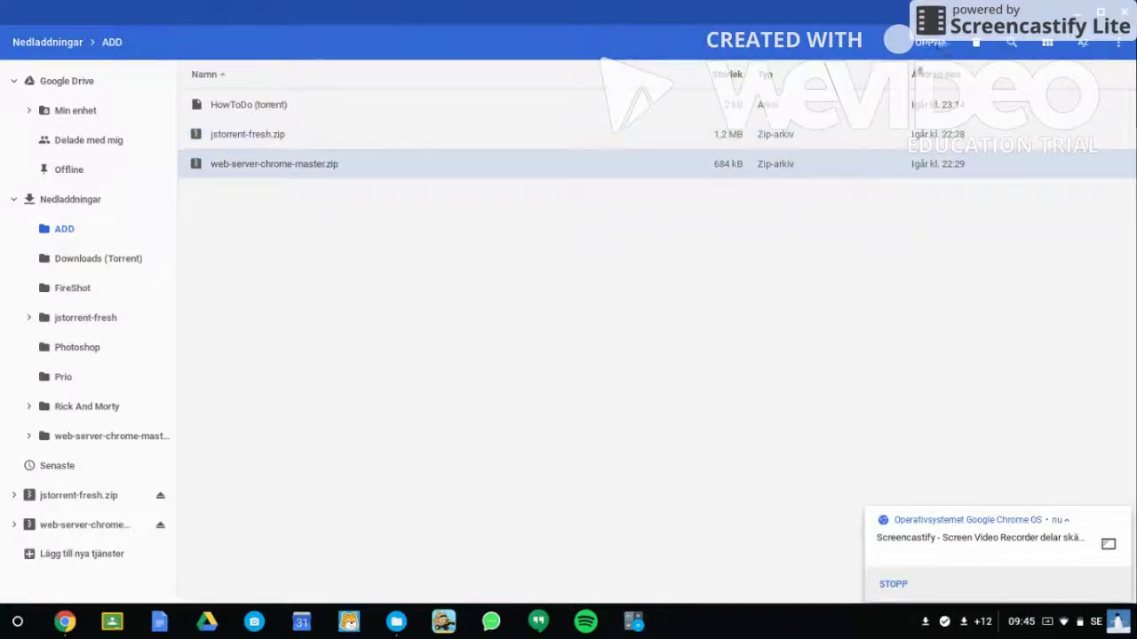
{"action": "left_click", "coordinate": [849, 134]}
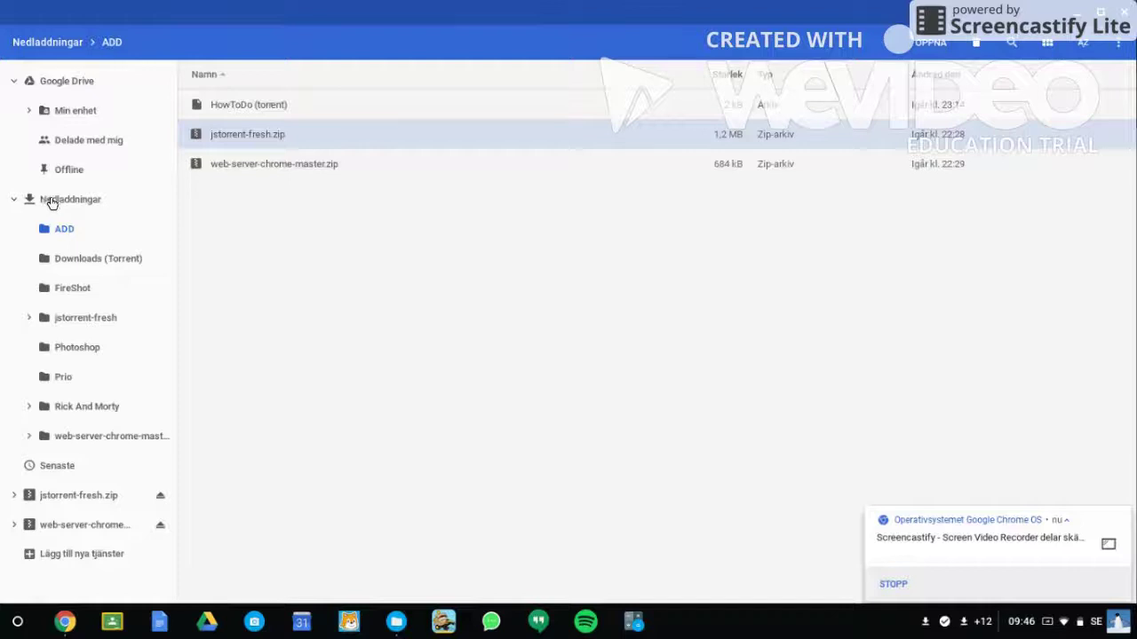
{"action": "left_click", "coordinate": [297, 164]}
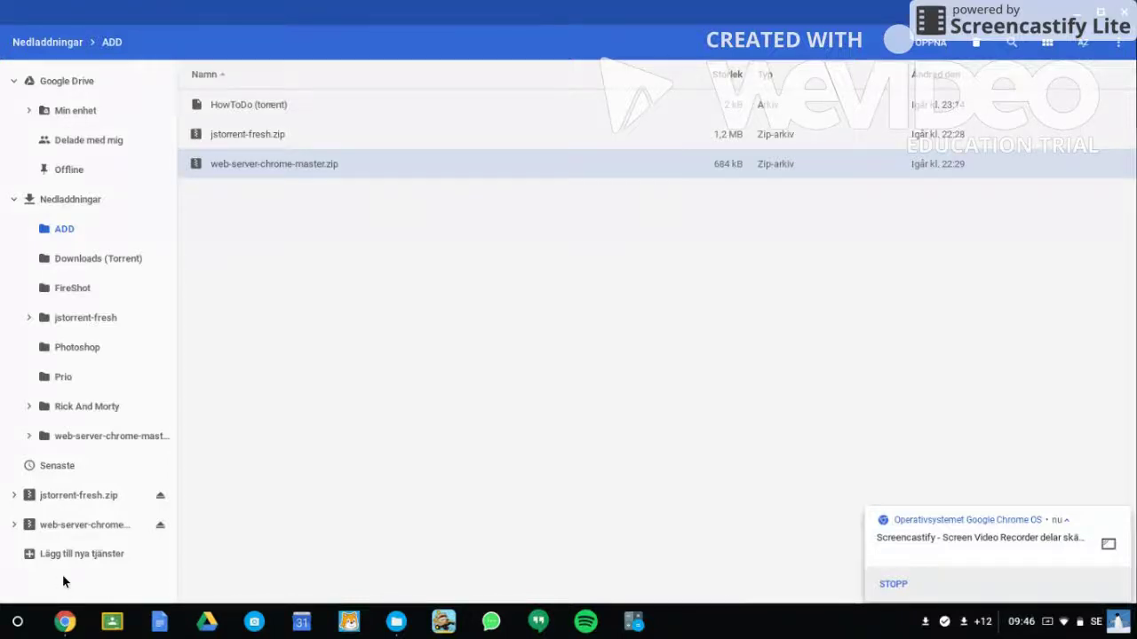
{"action": "left_click", "coordinate": [85, 581]}
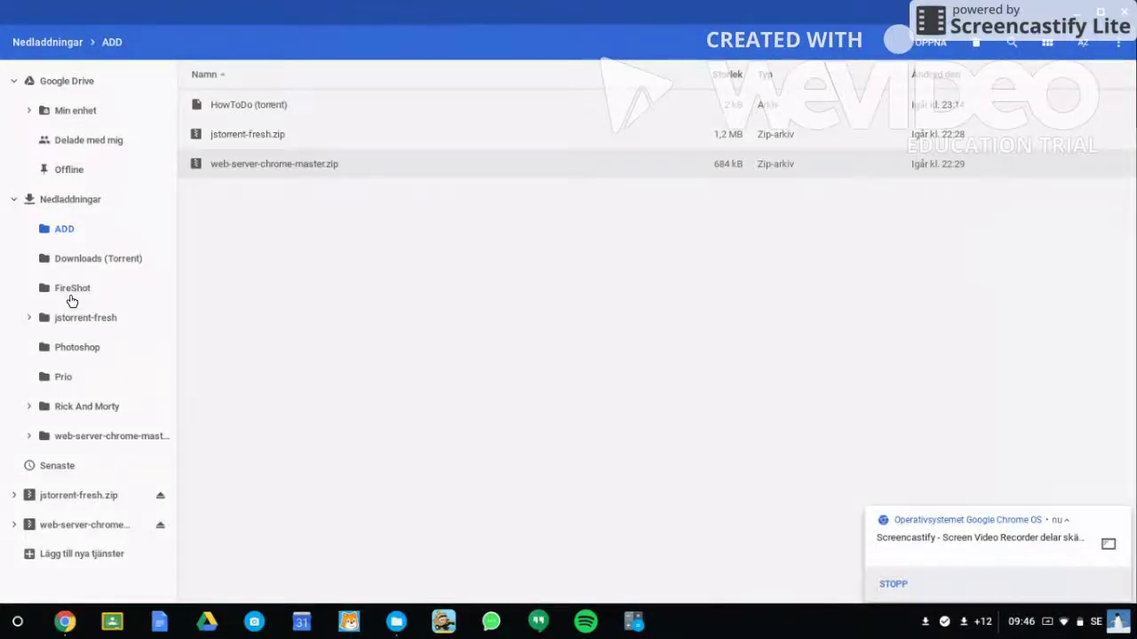
Step: Expand jstorrent-fresh and its js subfolder in Nedladdningar, and open the web-server-chrome folder inside js
{"action": "left_click", "coordinate": [30, 320]}
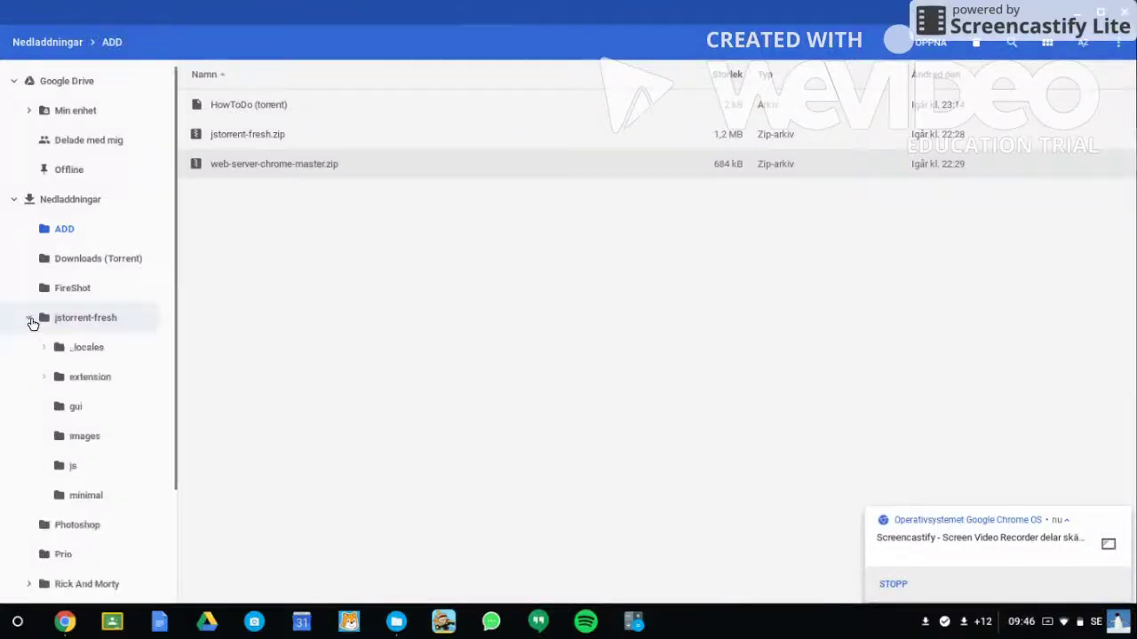
{"action": "scroll", "coordinate": [79, 381], "scroll_direction": "down", "scroll_amount": 1}
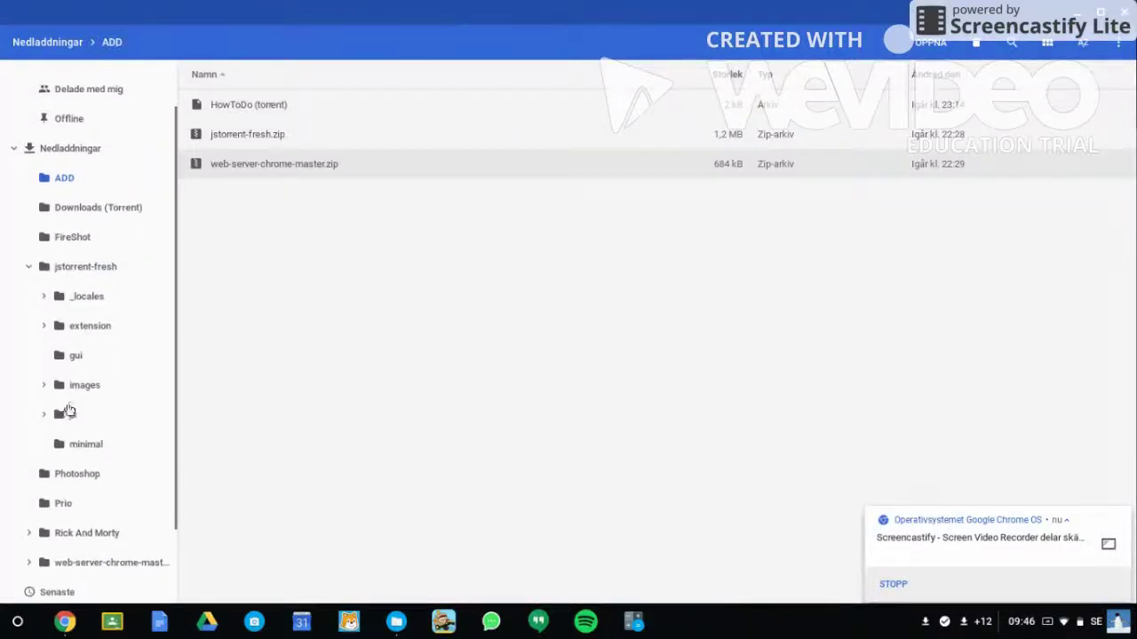
{"action": "scroll", "coordinate": [76, 401], "scroll_direction": "down", "scroll_amount": 1}
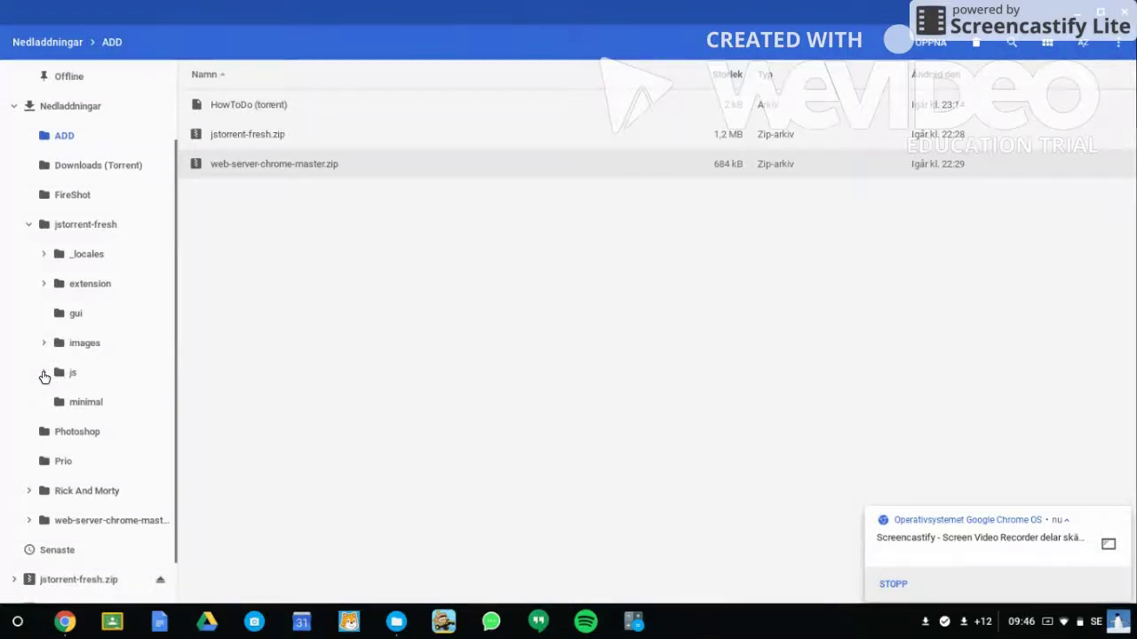
{"action": "left_click", "coordinate": [43, 373]}
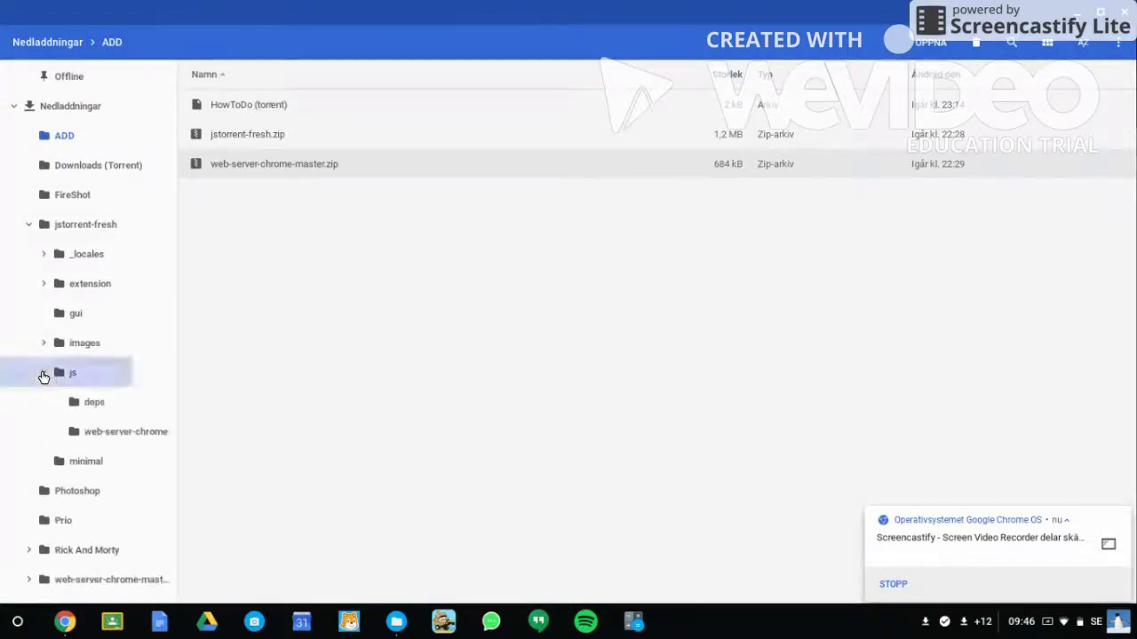
{"action": "left_click", "coordinate": [73, 435]}
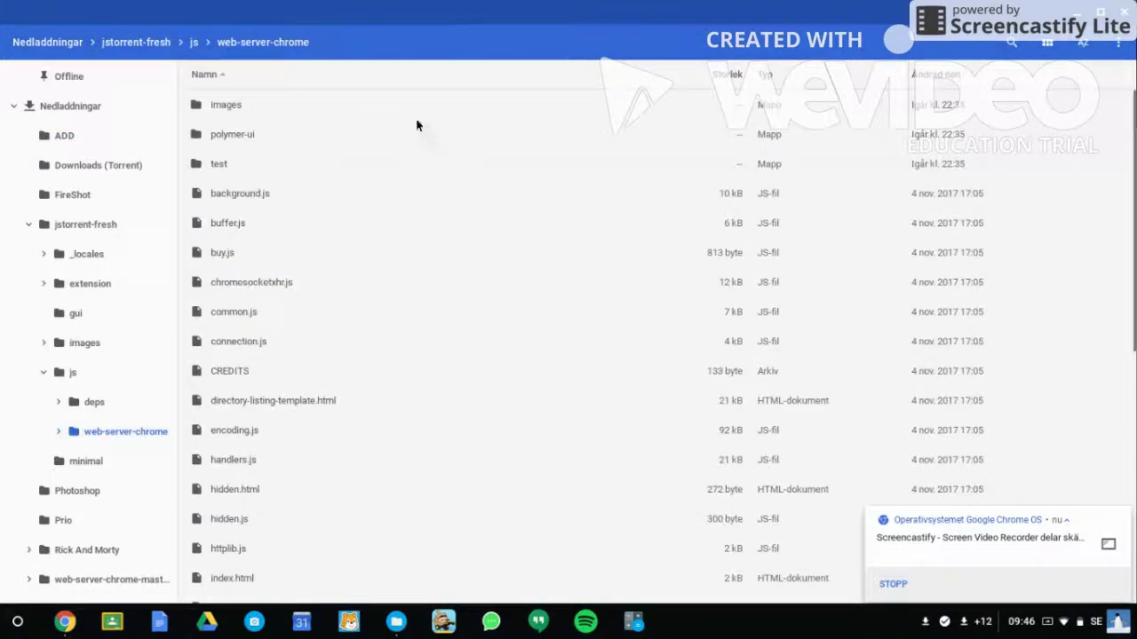
Step: Compare the contents of the web-server-chrome-master folder with those of the web-server-chrome folder inside js
{"action": "scroll", "coordinate": [71, 471], "scroll_direction": "down", "scroll_amount": 2}
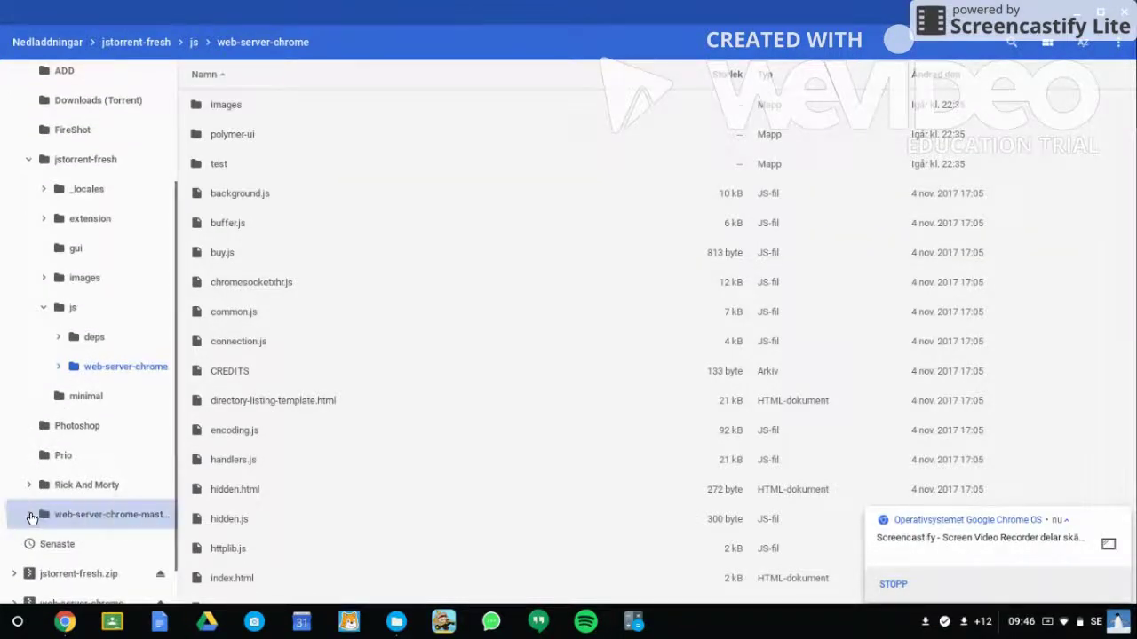
{"action": "left_click", "coordinate": [109, 518]}
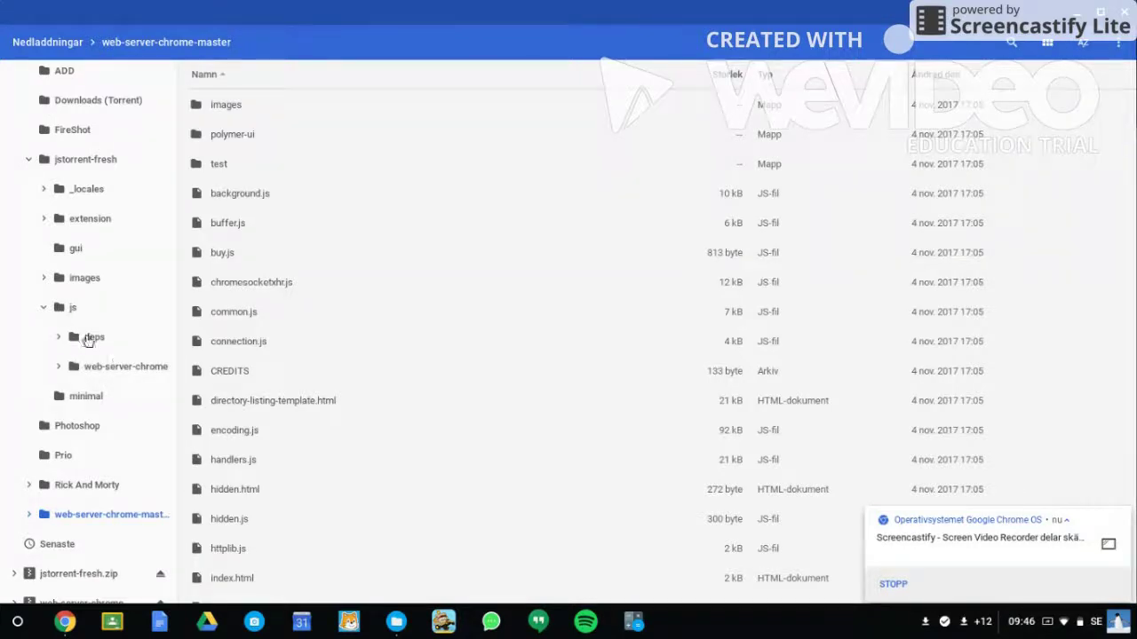
{"action": "left_click", "coordinate": [120, 365]}
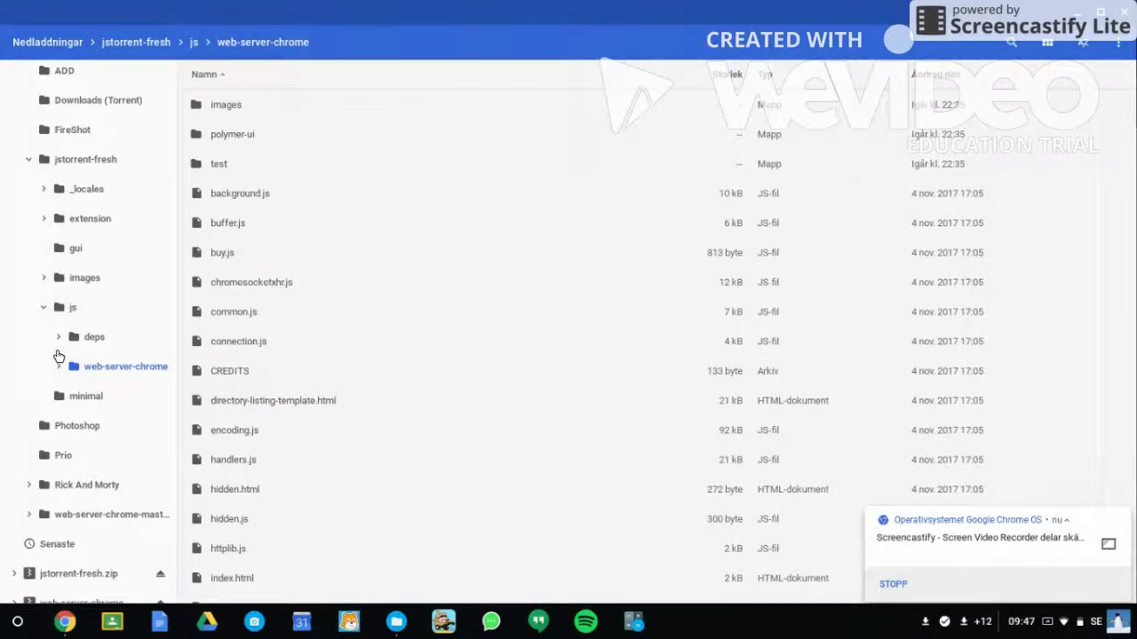
{"action": "scroll", "coordinate": [119, 194], "scroll_direction": "up", "scroll_amount": 3}
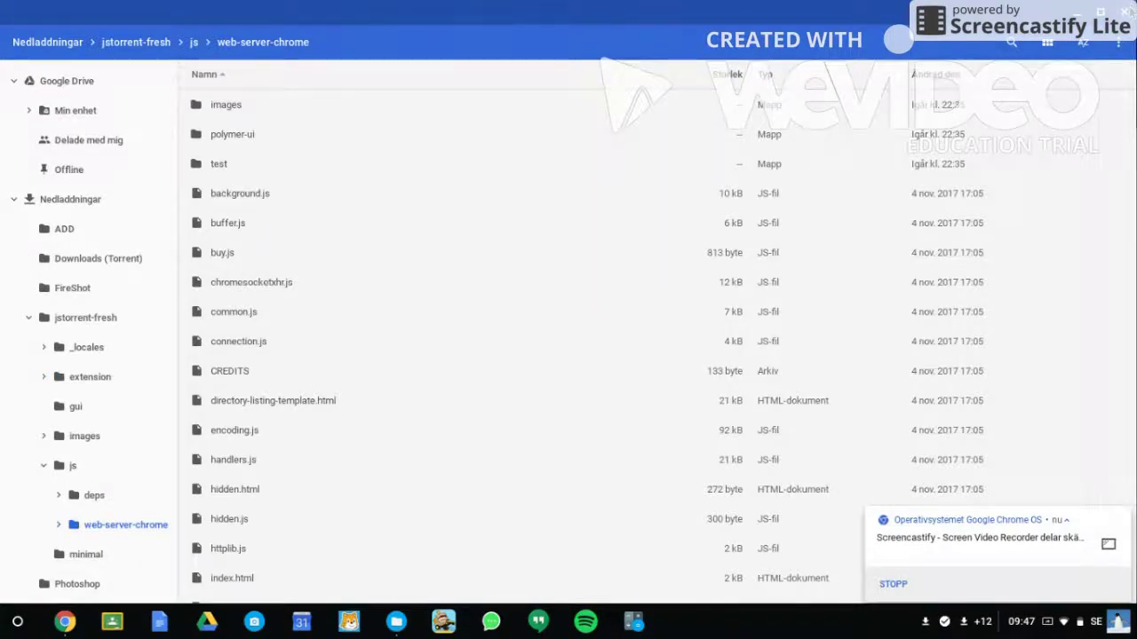
{"action": "scroll", "coordinate": [315, 281], "scroll_direction": "down", "scroll_amount": 2}
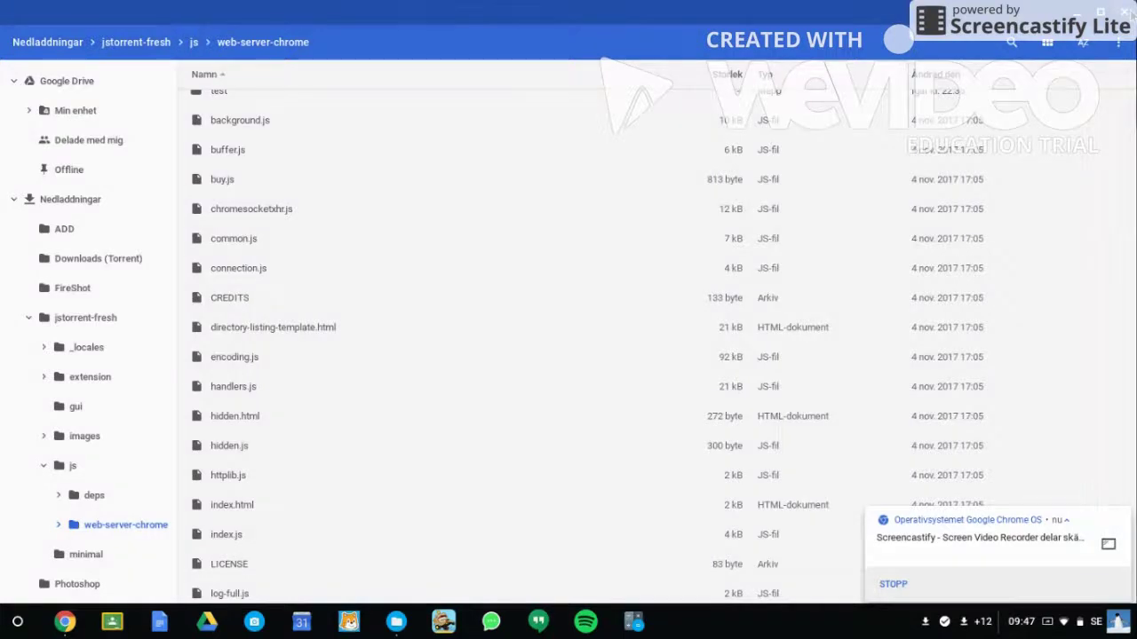
Step: Switch to Chrome's extensions page, view the folder picker for loading an unpacked extension, and close it without loading anything
{"action": "key", "text": "alt+Tab"}
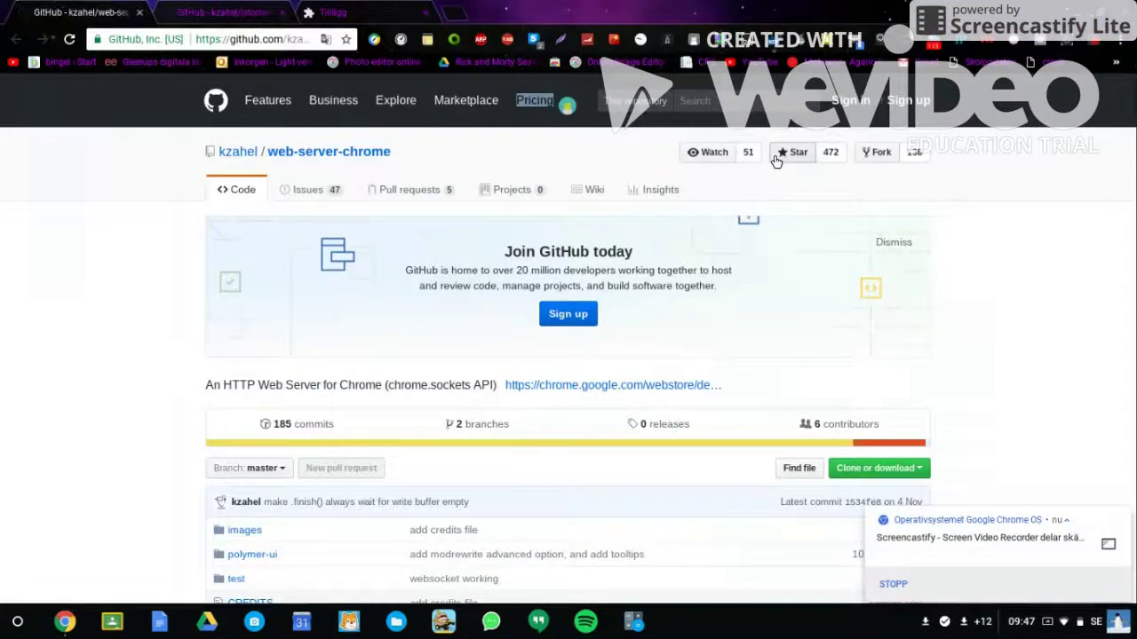
{"action": "left_click", "coordinate": [365, 14]}
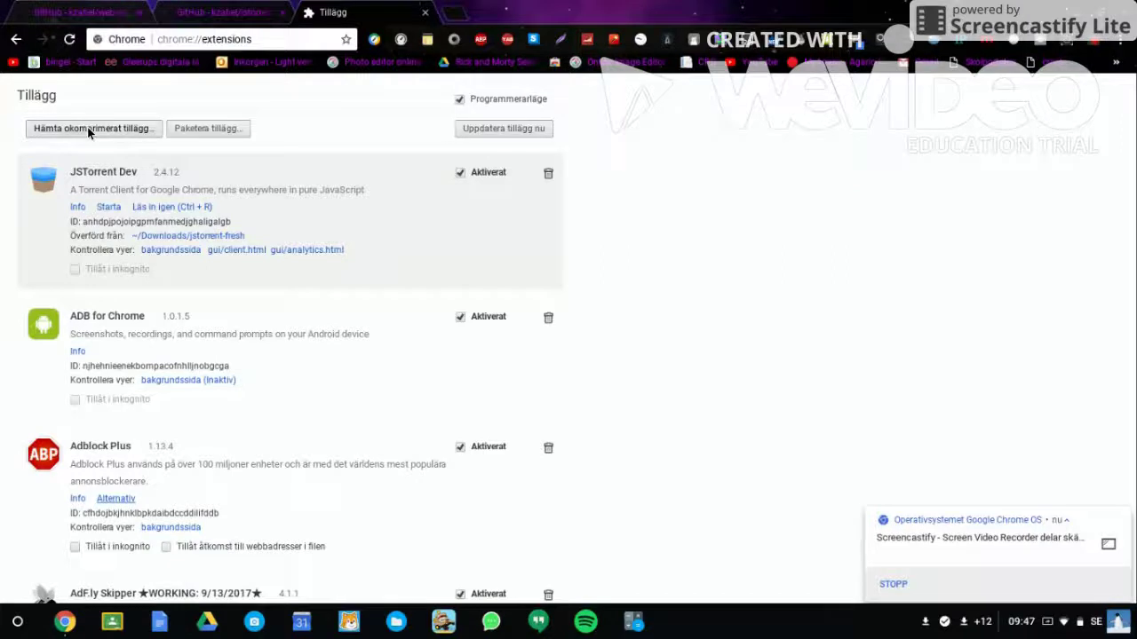
{"action": "left_click", "coordinate": [88, 129]}
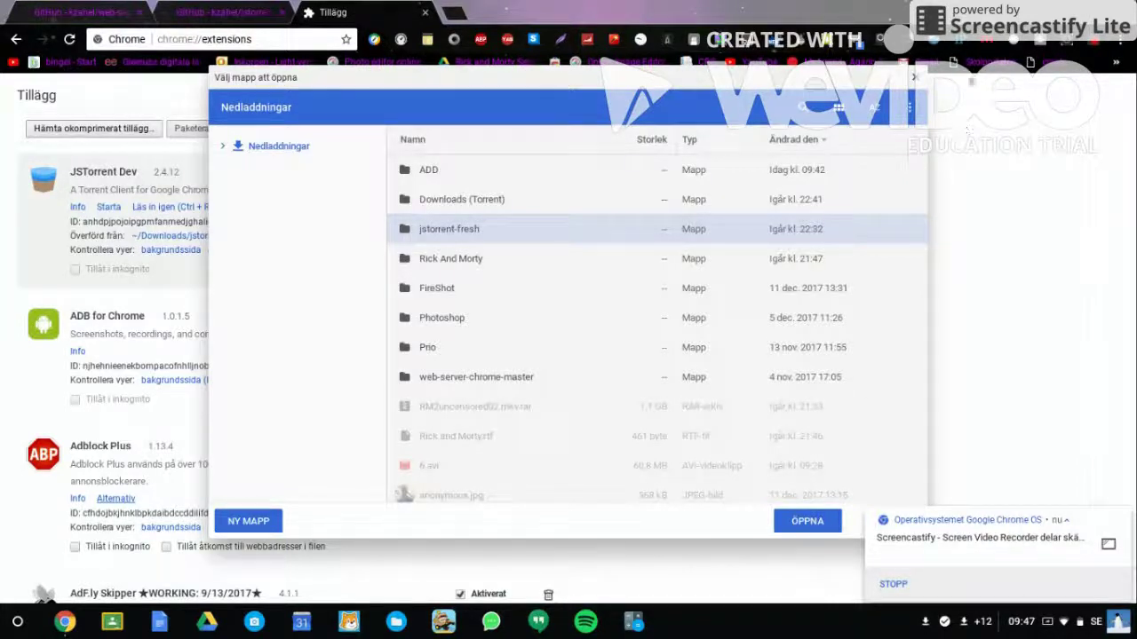
{"action": "left_click", "coordinate": [913, 77]}
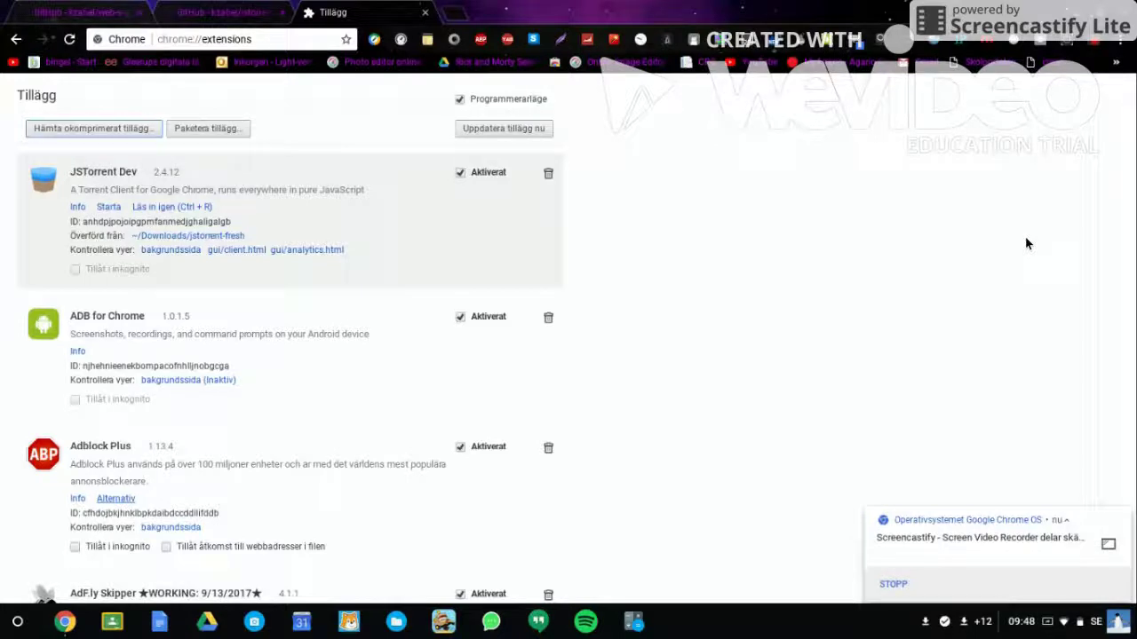
{"action": "left_click", "coordinate": [787, 307]}
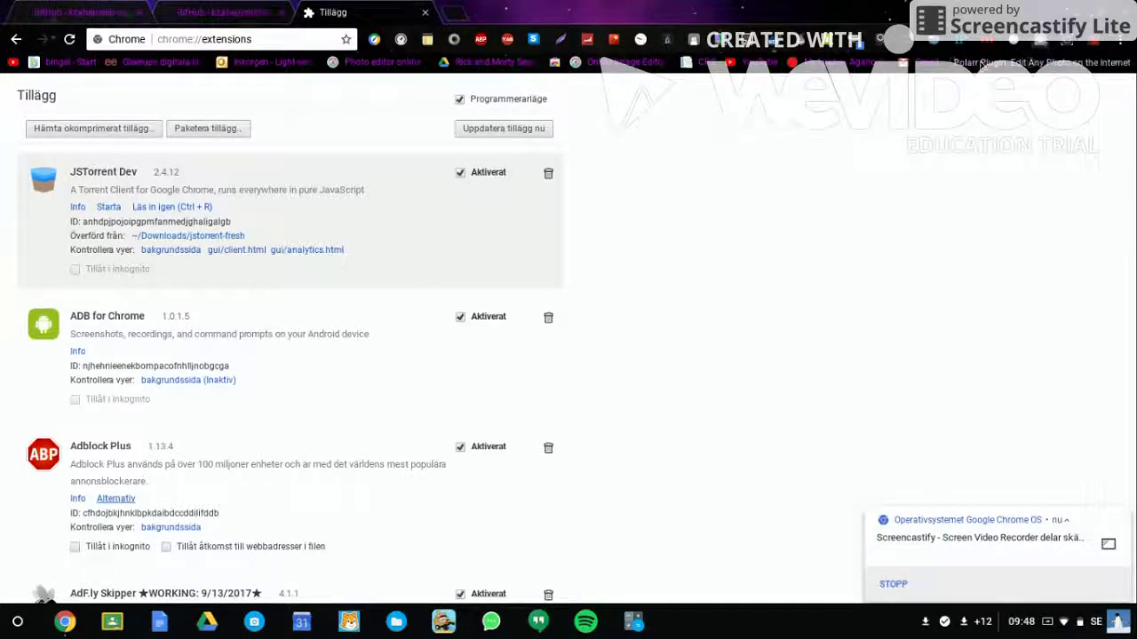
Step: View the frequent and full app lists in the Chromebook launcher, and return to the extensions page
{"action": "left_click", "coordinate": [17, 622]}
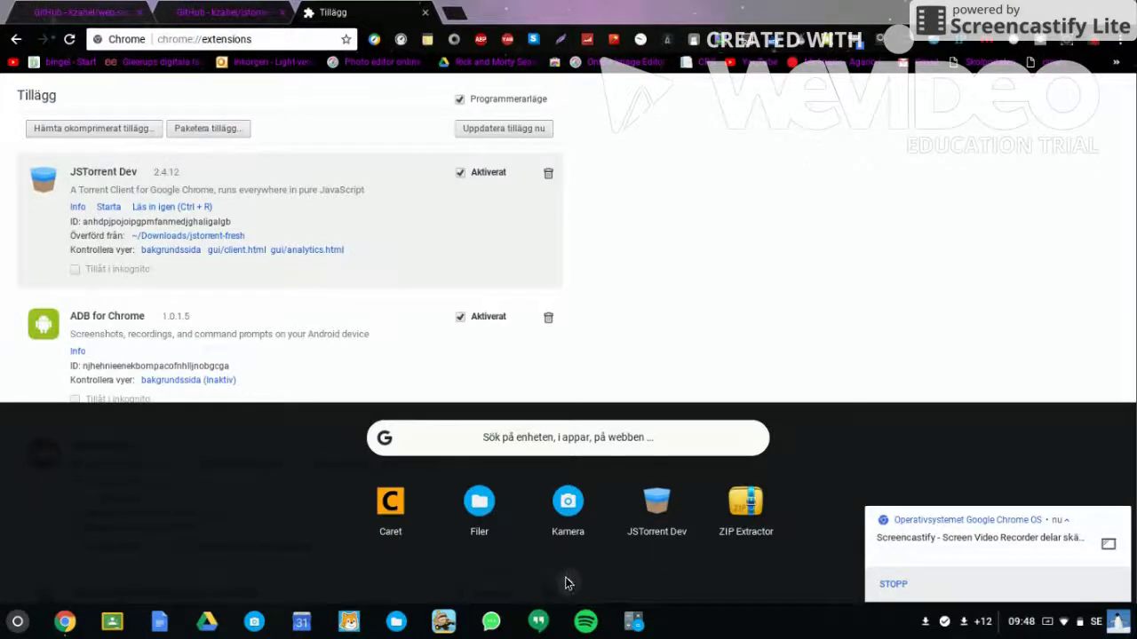
{"action": "left_click", "coordinate": [566, 582]}
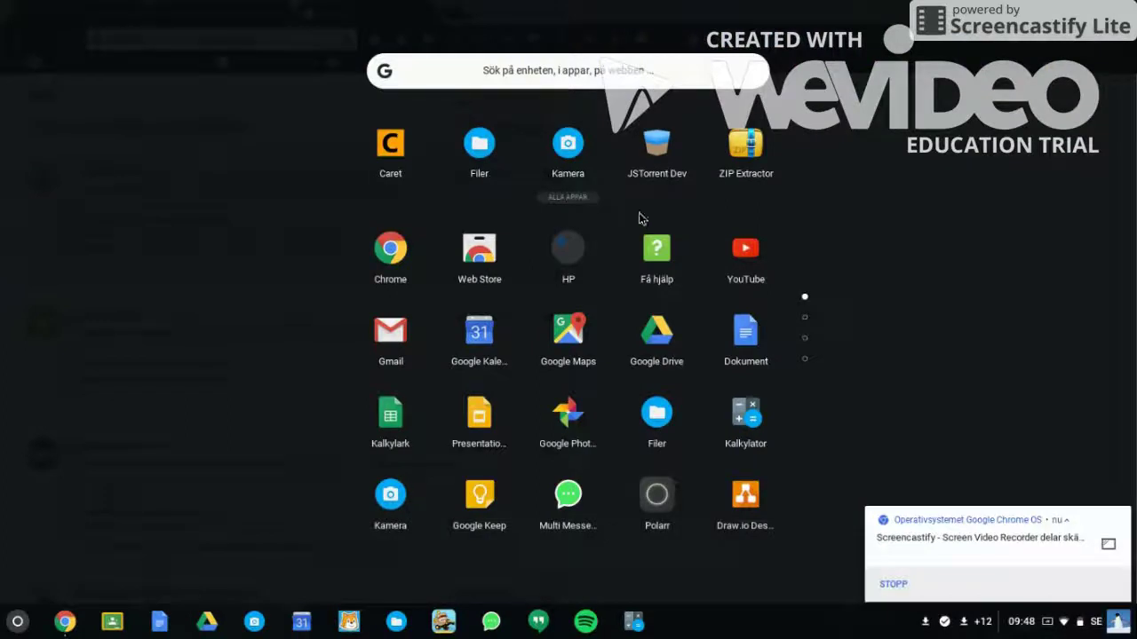
{"action": "left_click", "coordinate": [597, 24]}
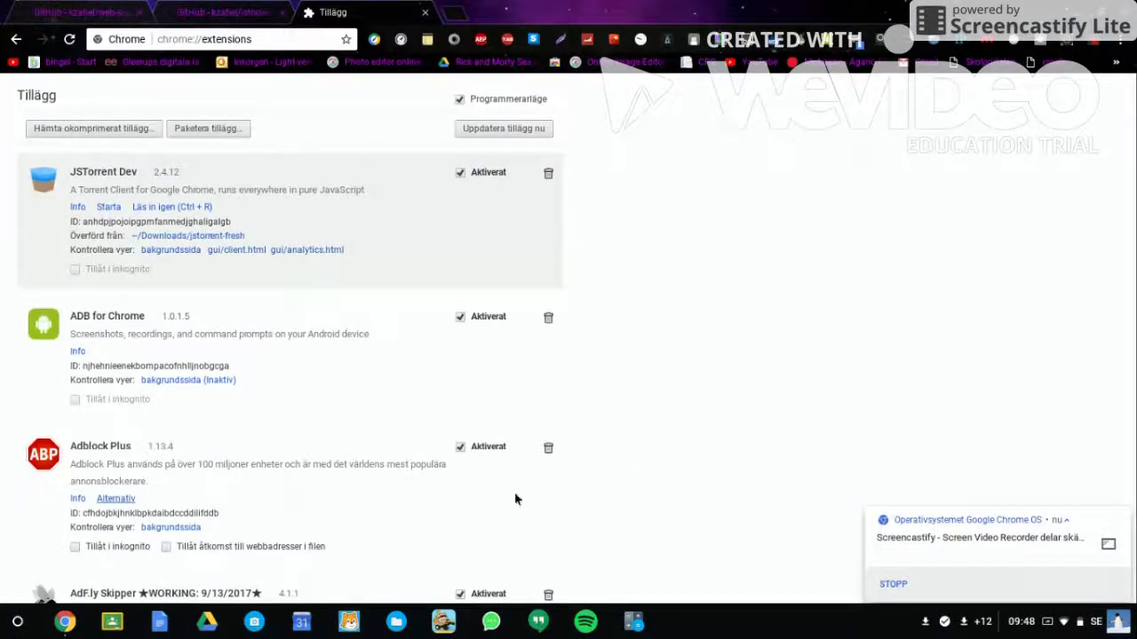
{"action": "left_click", "coordinate": [17, 621]}
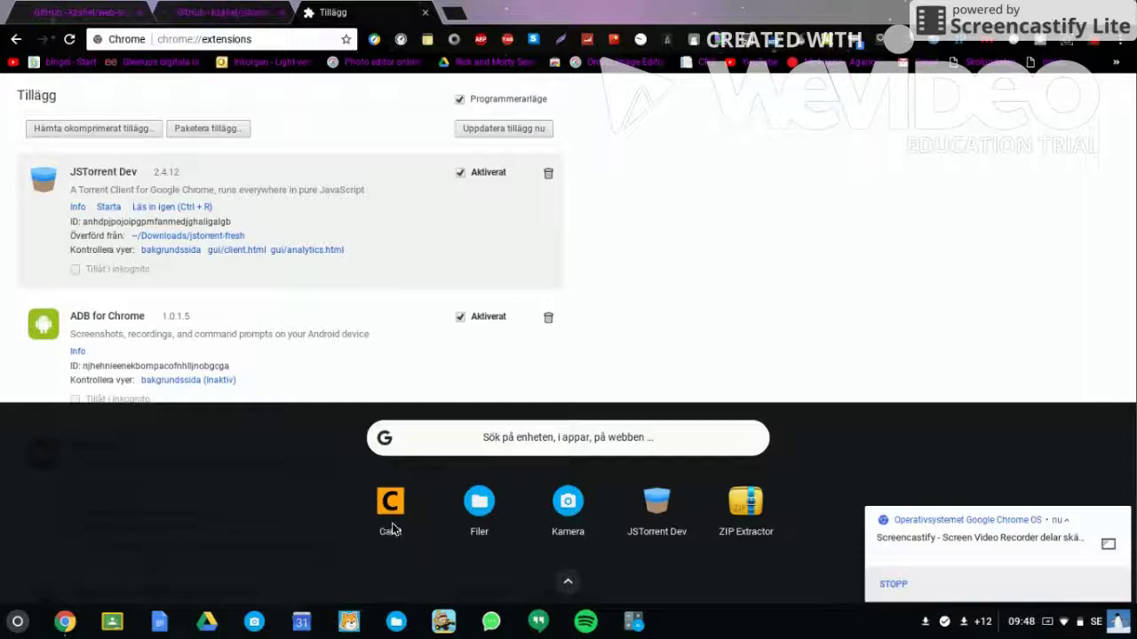
{"action": "left_click", "coordinate": [695, 271]}
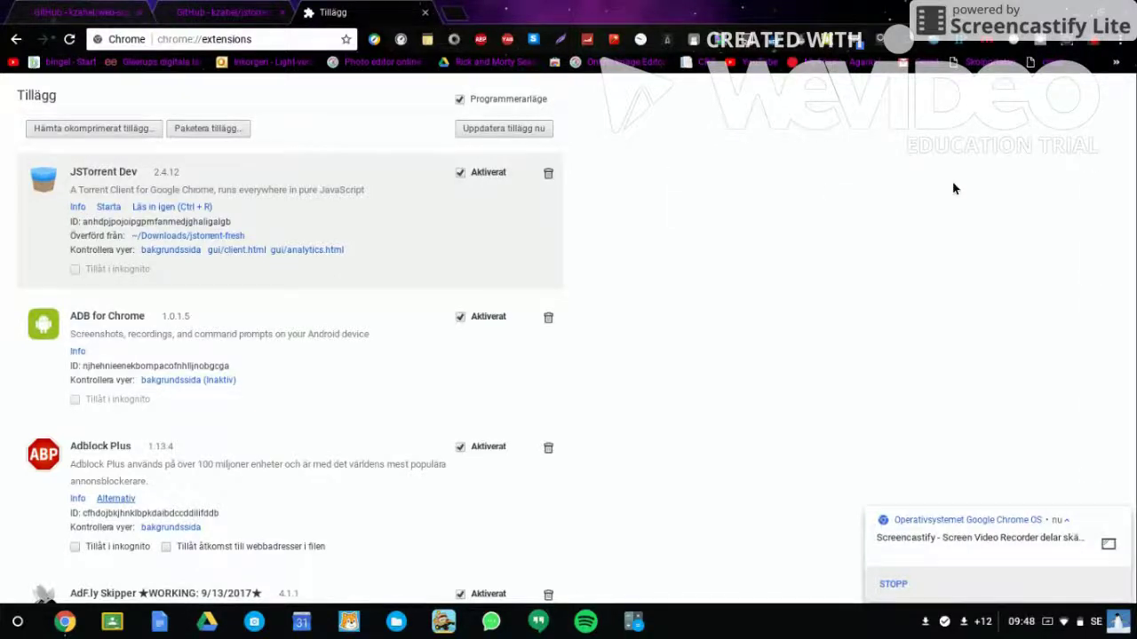
{"action": "scroll", "coordinate": [867, 272], "scroll_direction": "down", "scroll_amount": 5}
{"action": "scroll", "coordinate": [795, 419], "scroll_direction": "up", "scroll_amount": 5}
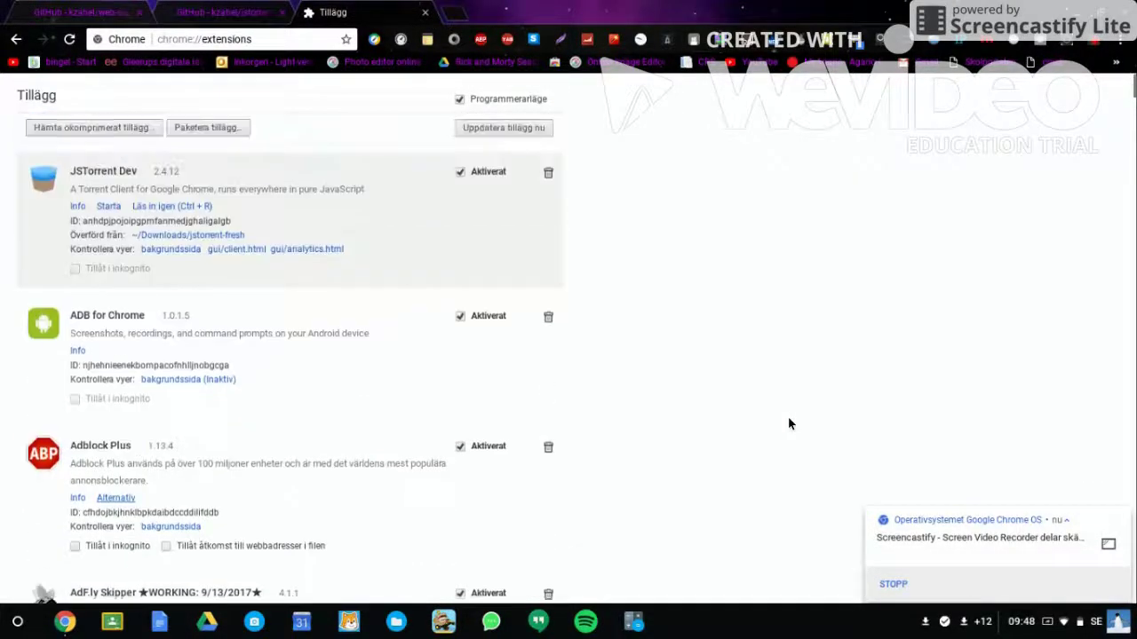
Step: Launch JSTorrent Dev, view the folder picker for its file download location, and close the picker and app settings without choosing a folder
{"action": "left_click", "coordinate": [12, 625]}
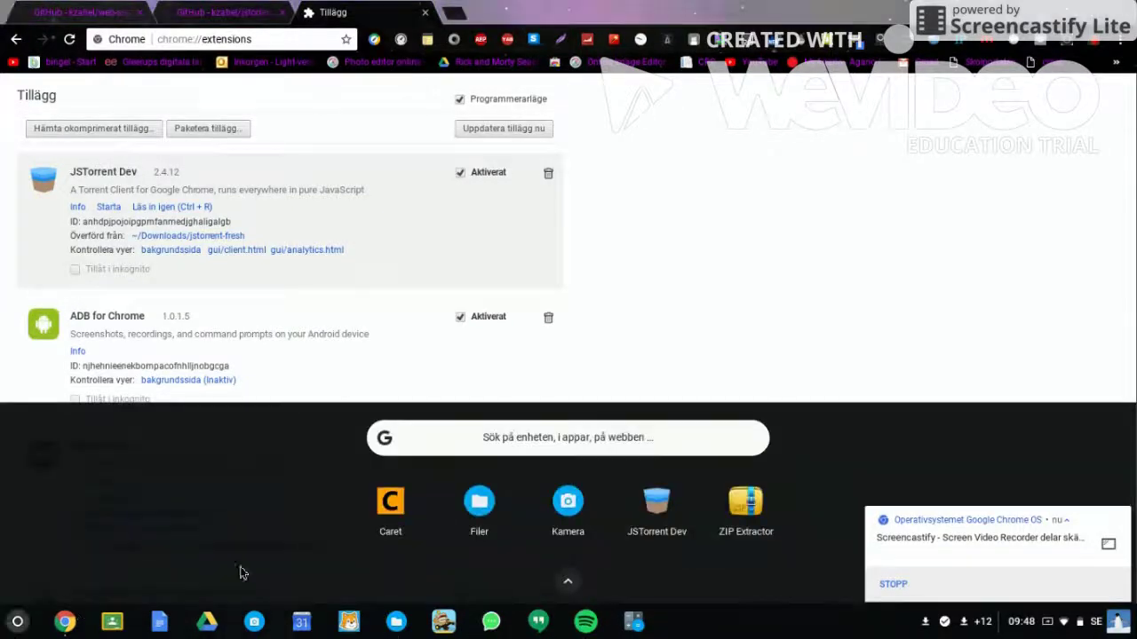
{"action": "left_click", "coordinate": [653, 504]}
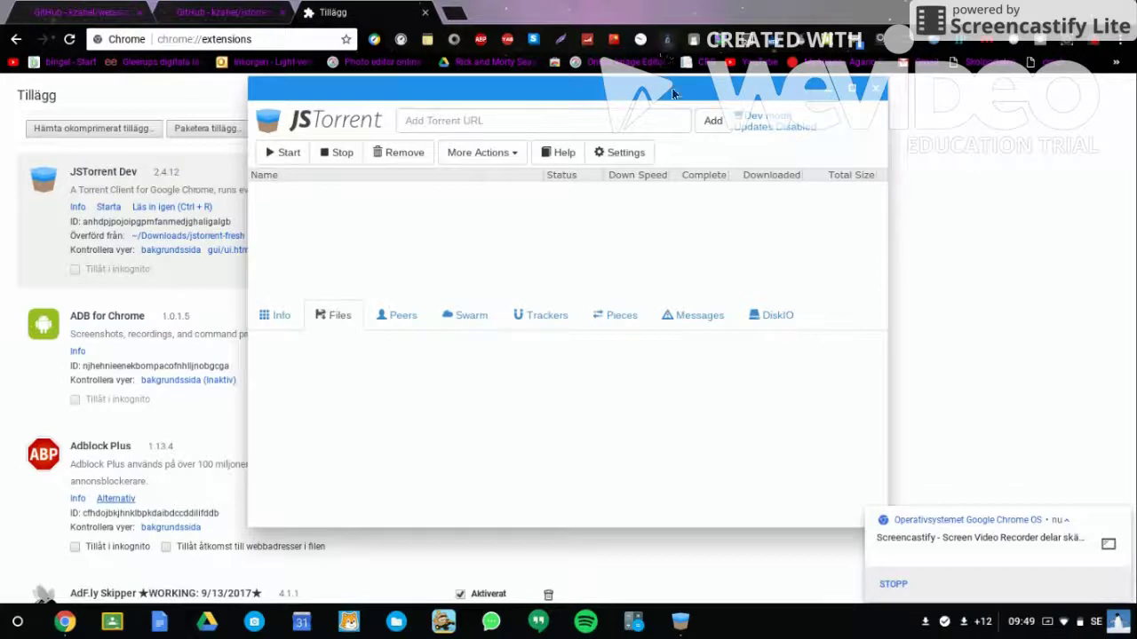
{"action": "left_click", "coordinate": [639, 154]}
{"action": "left_click", "coordinate": [541, 247]}
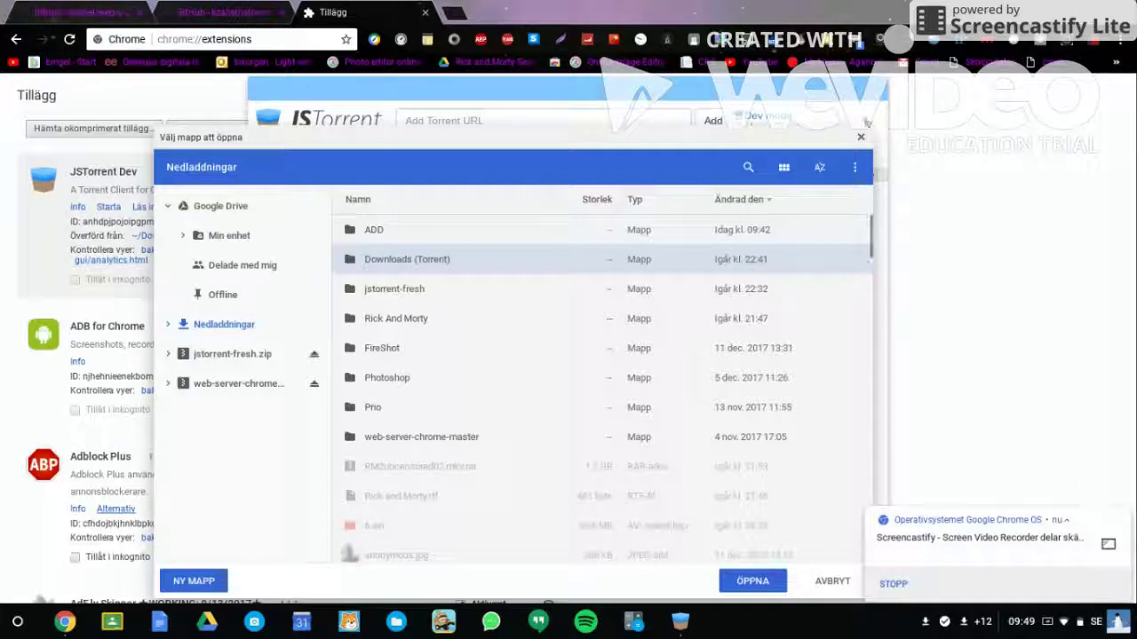
{"action": "left_click", "coordinate": [860, 139]}
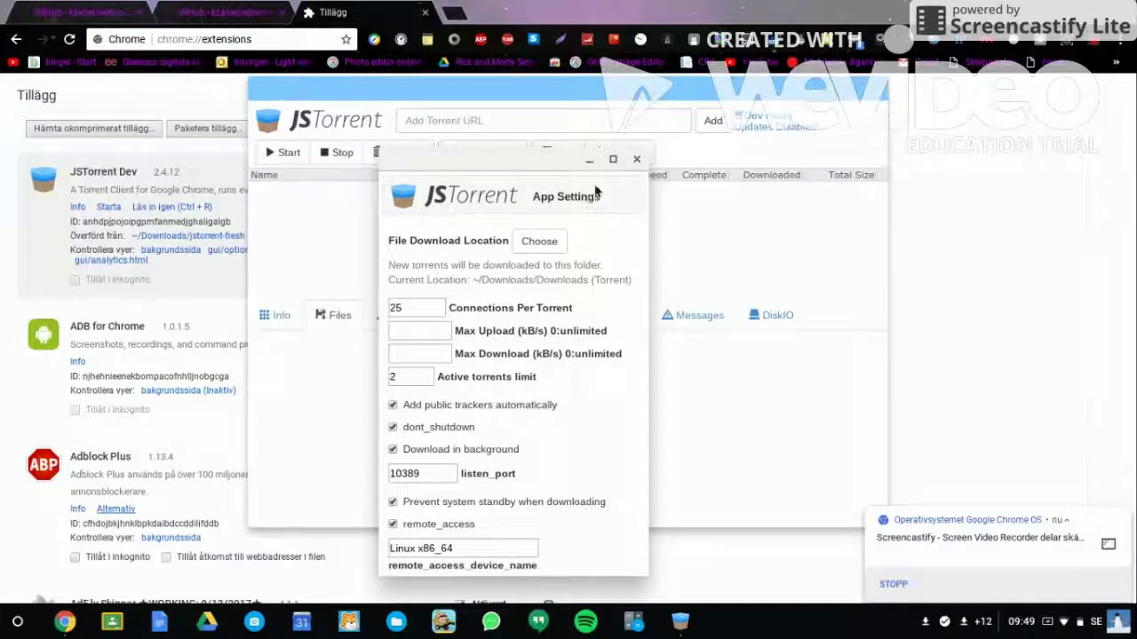
{"action": "left_click", "coordinate": [636, 158]}
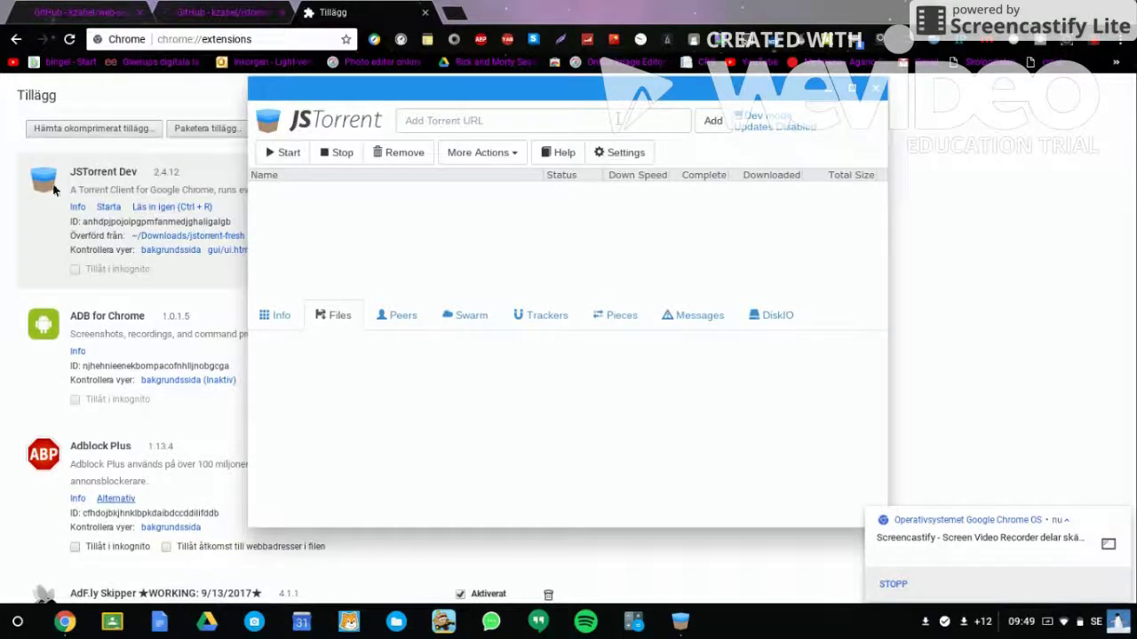
Step: View JSTorrent's additional torrent actions without applying any, and close the JSTorrent window
{"action": "left_click", "coordinate": [469, 154]}
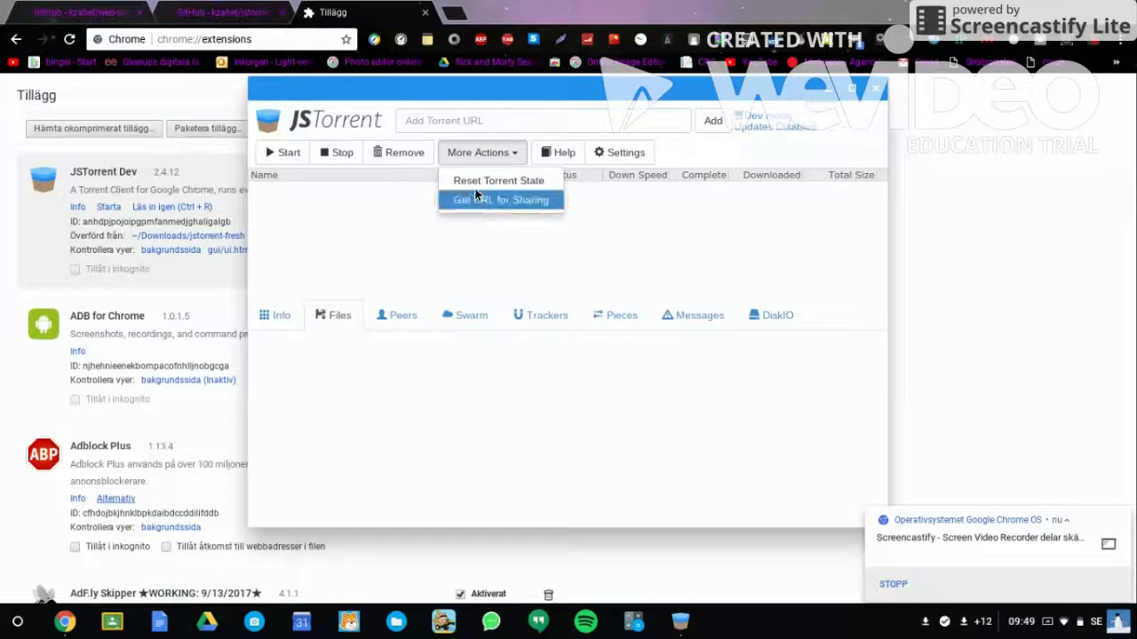
{"action": "left_click", "coordinate": [575, 249]}
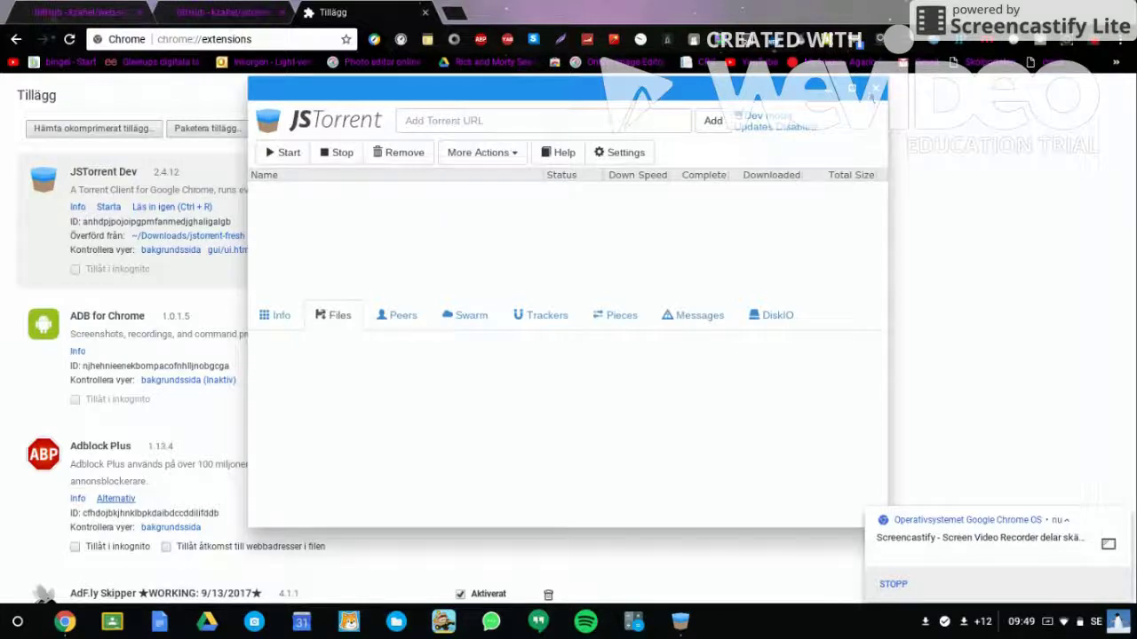
{"action": "left_click", "coordinate": [874, 90]}
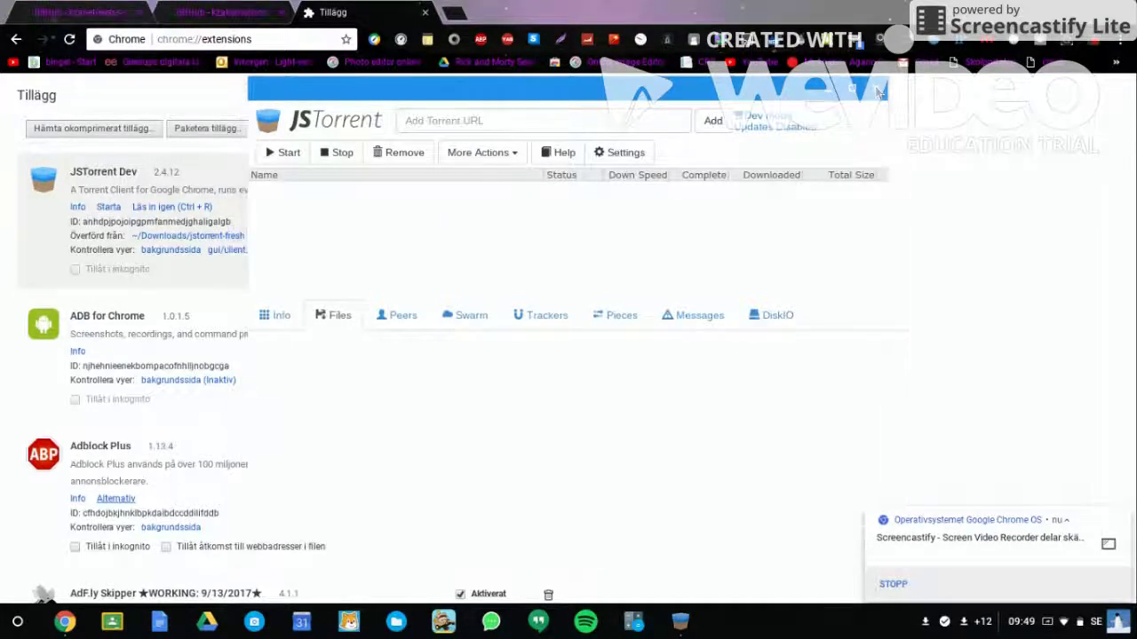